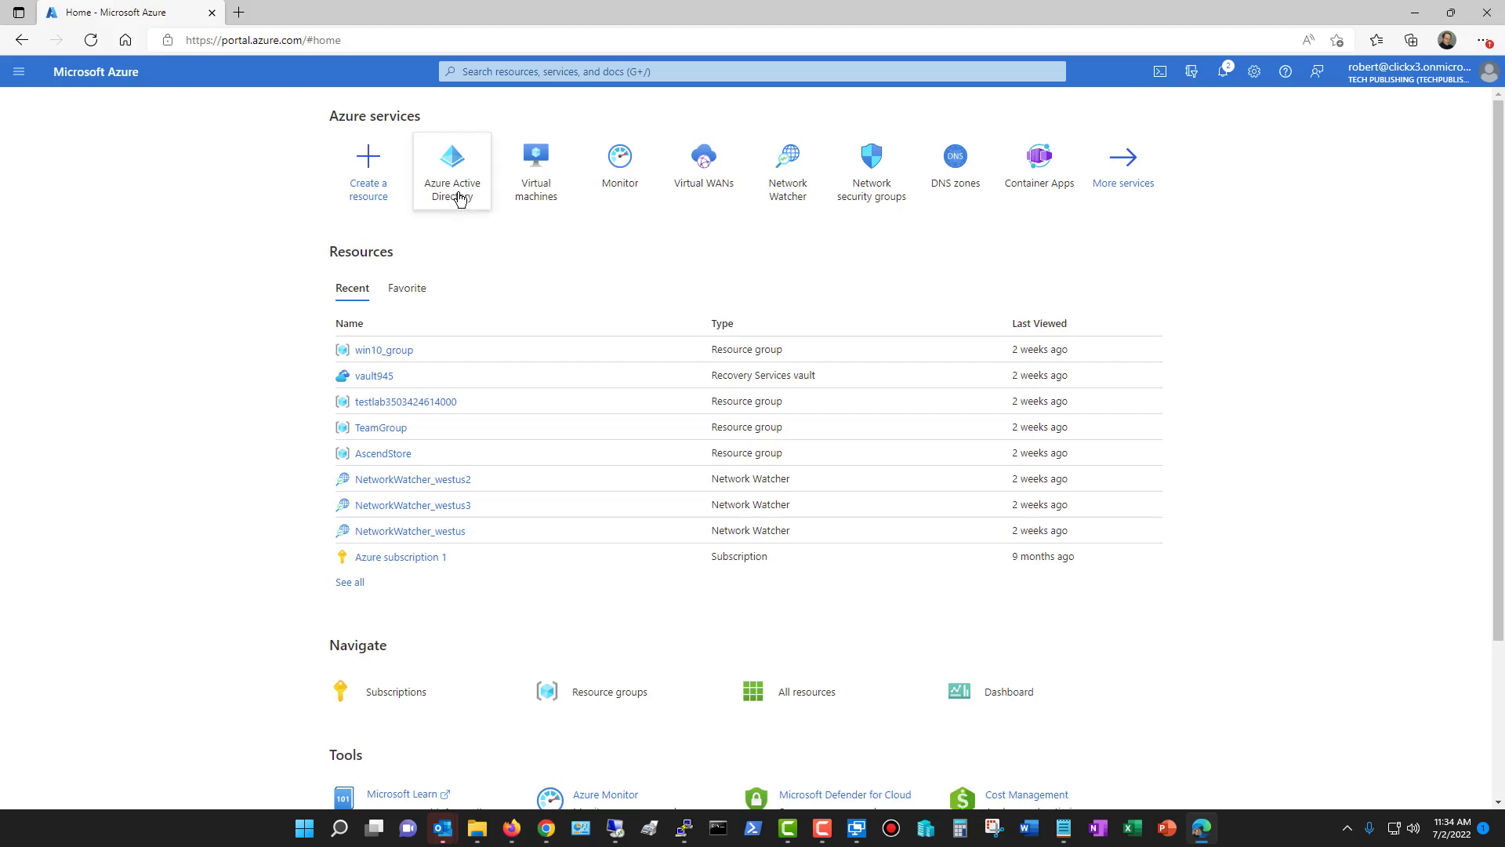
- Open Azure Active Directory and its Users page for the Tech Publishing directory
mouse_move(459, 197)
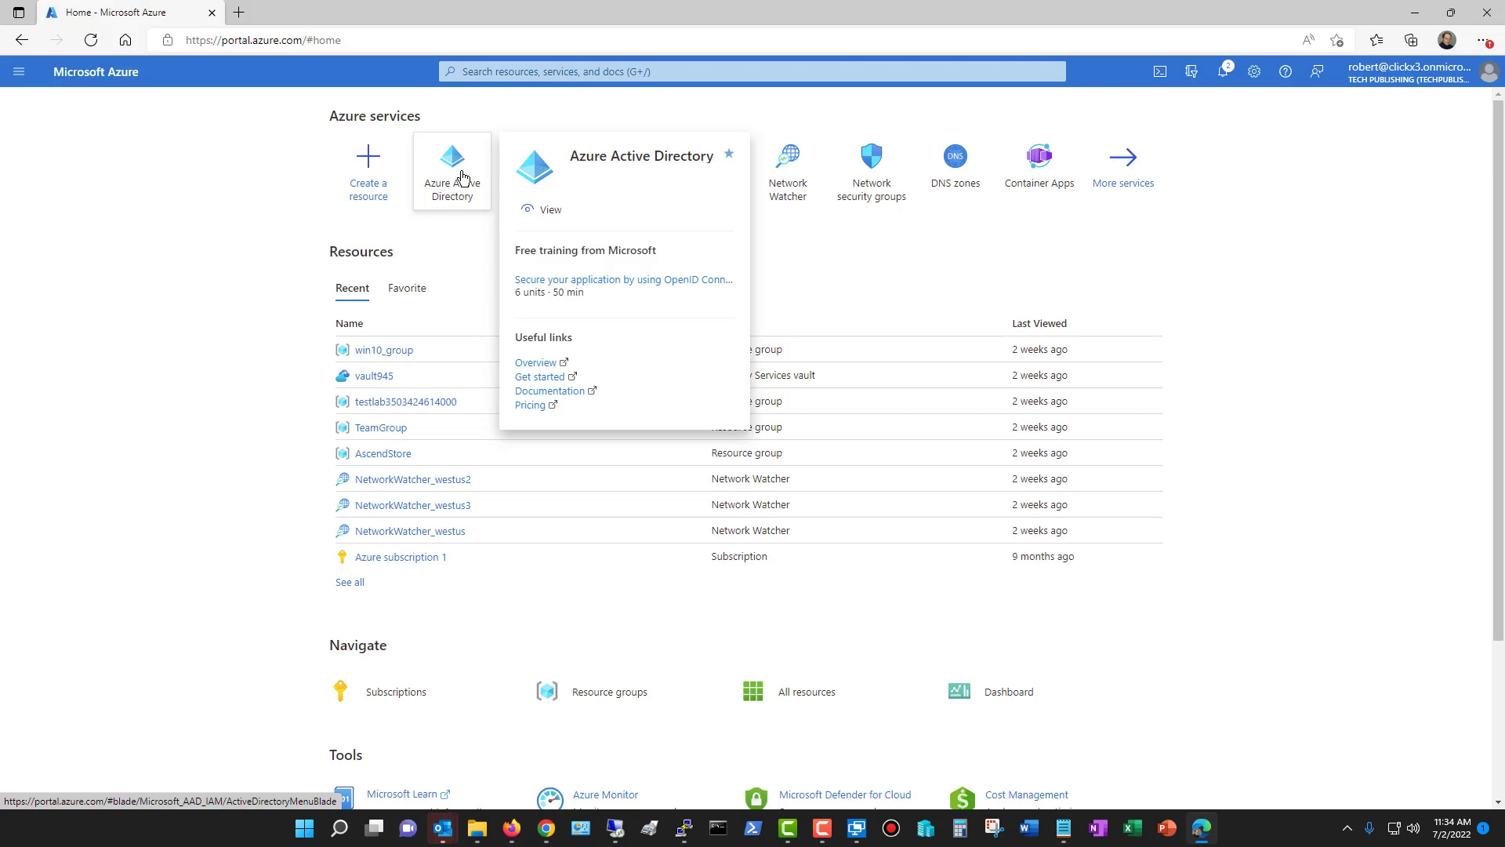
click(461, 174)
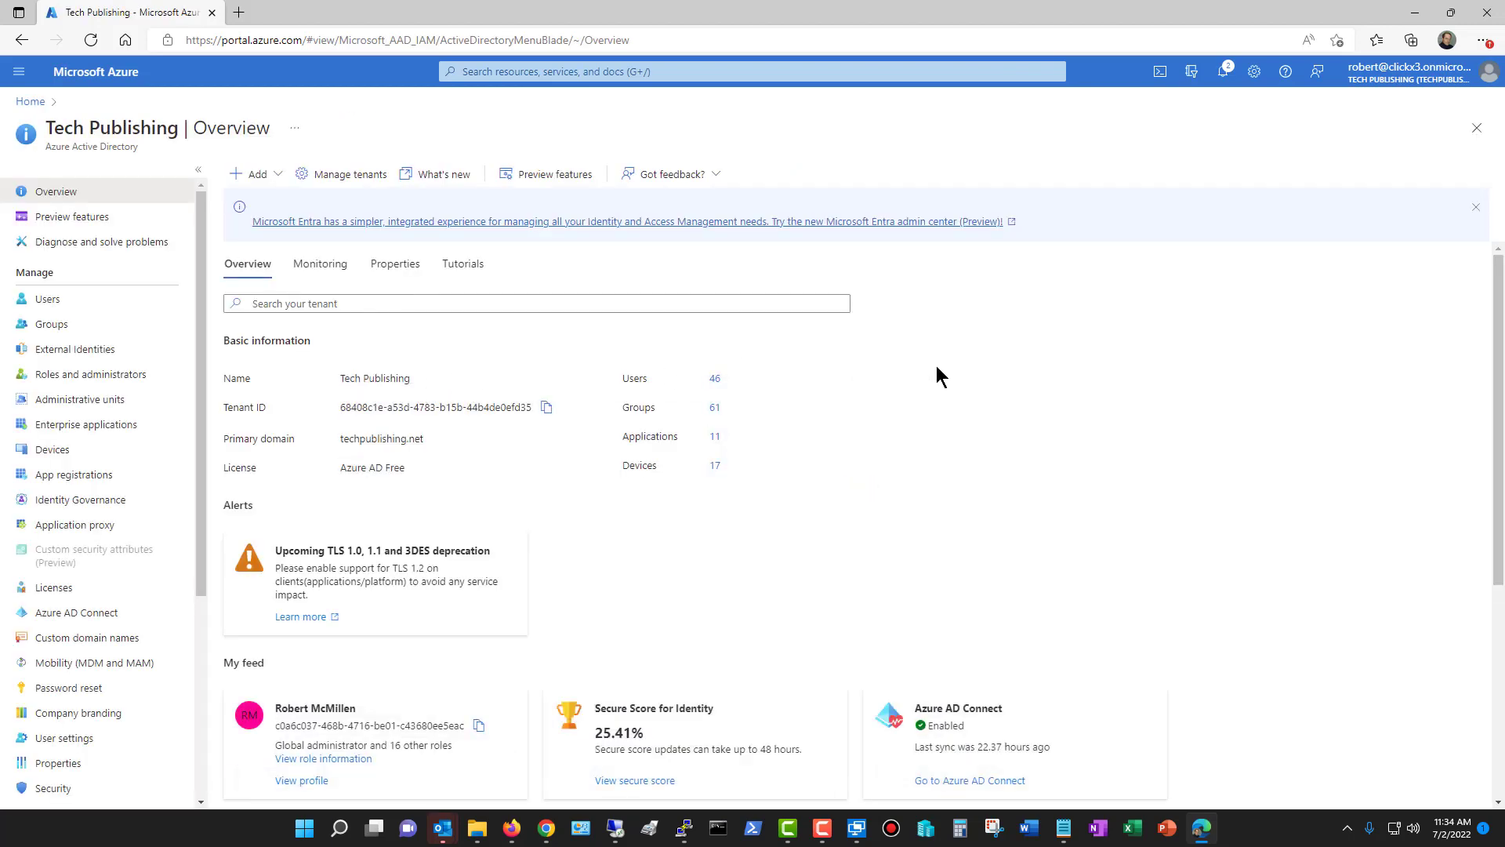
click(57, 301)
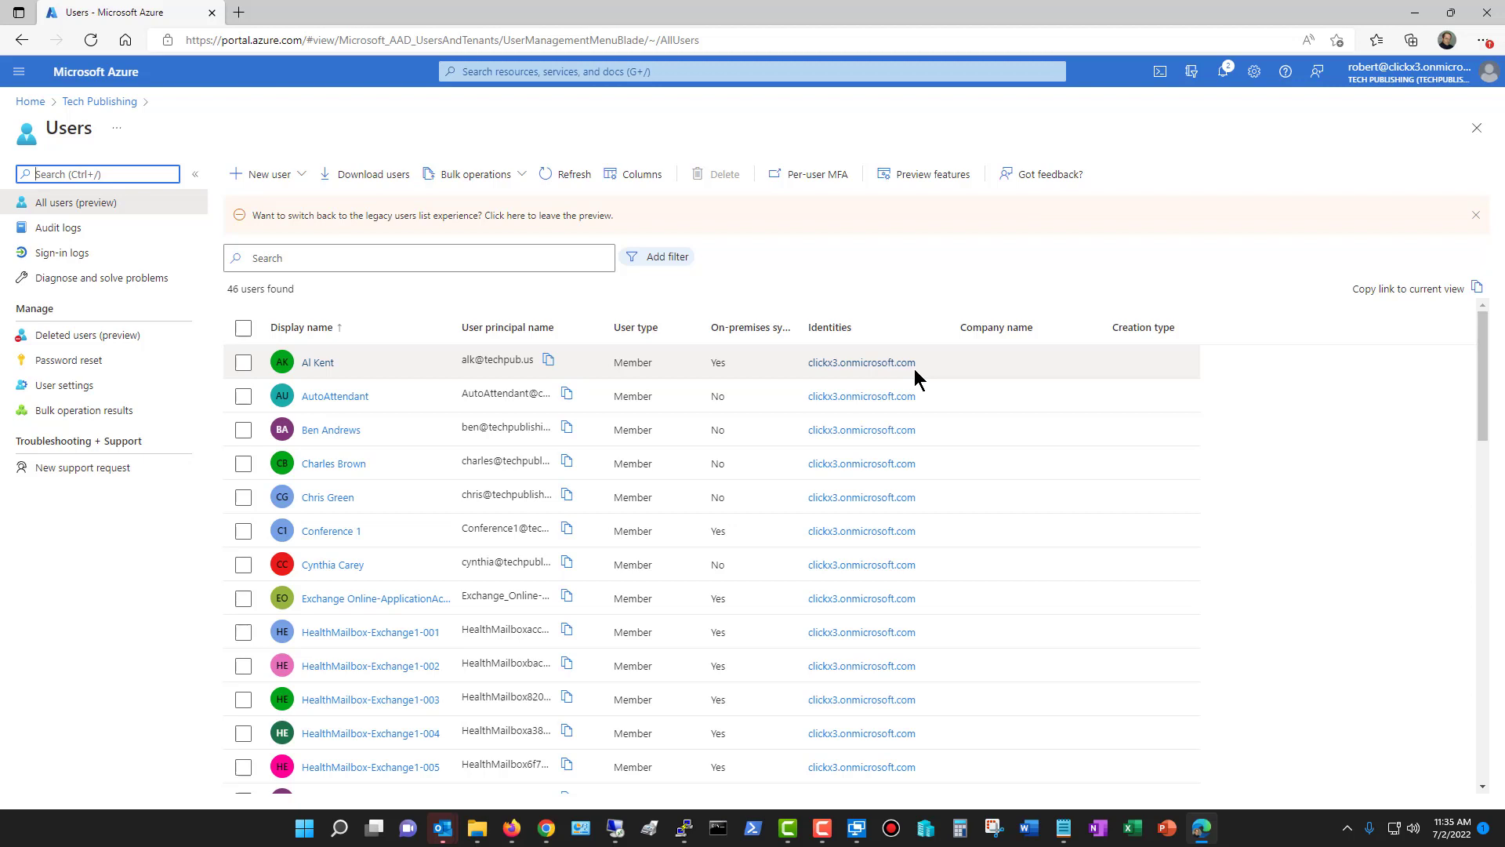
- Create a new user with a user name on the clickx3.onmicrosoft.com domain, then fill in the display name
click(266, 180)
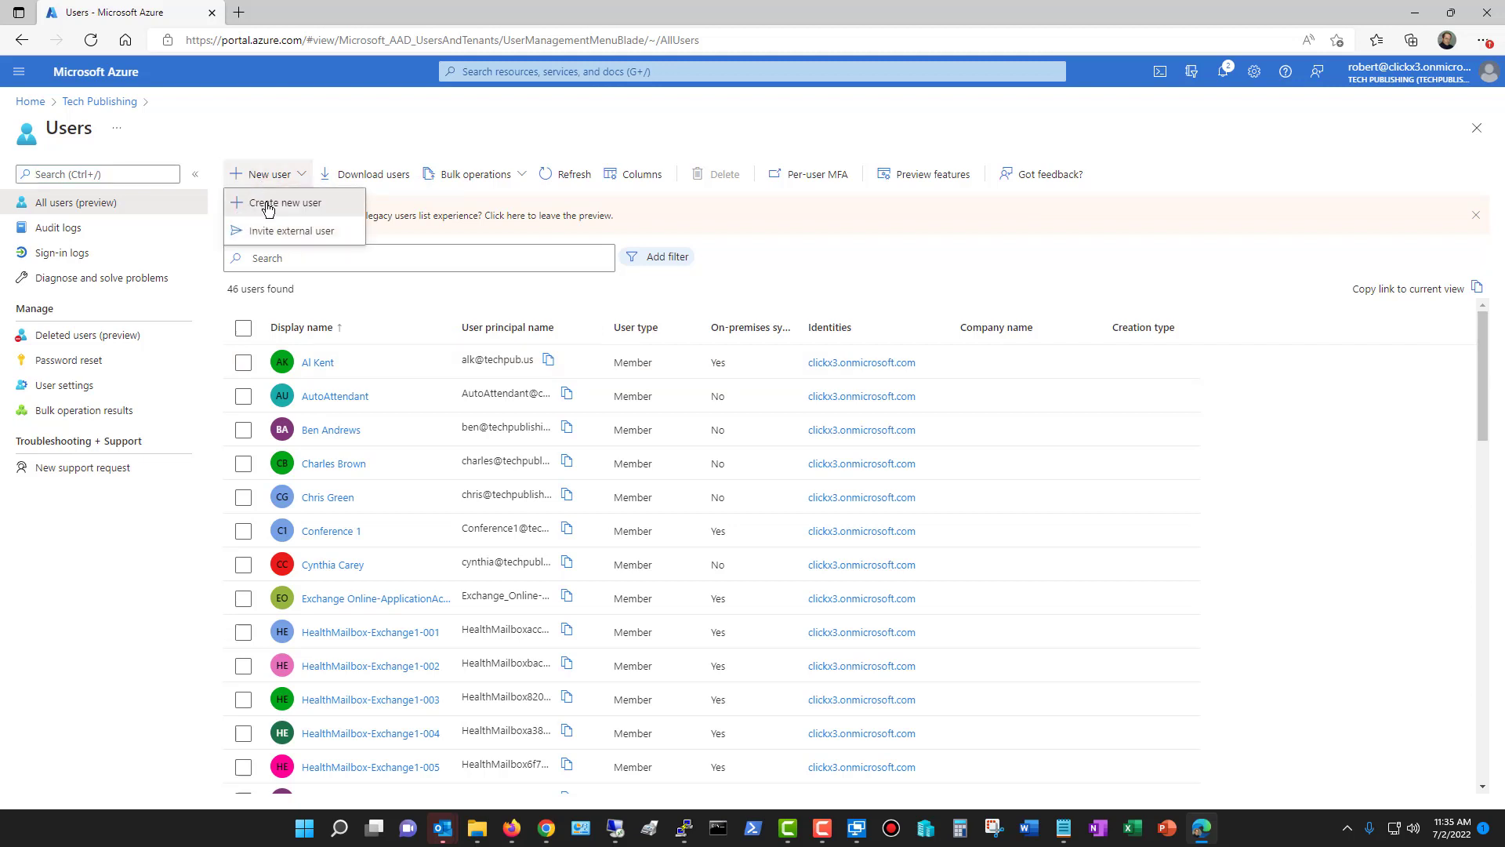
click(267, 206)
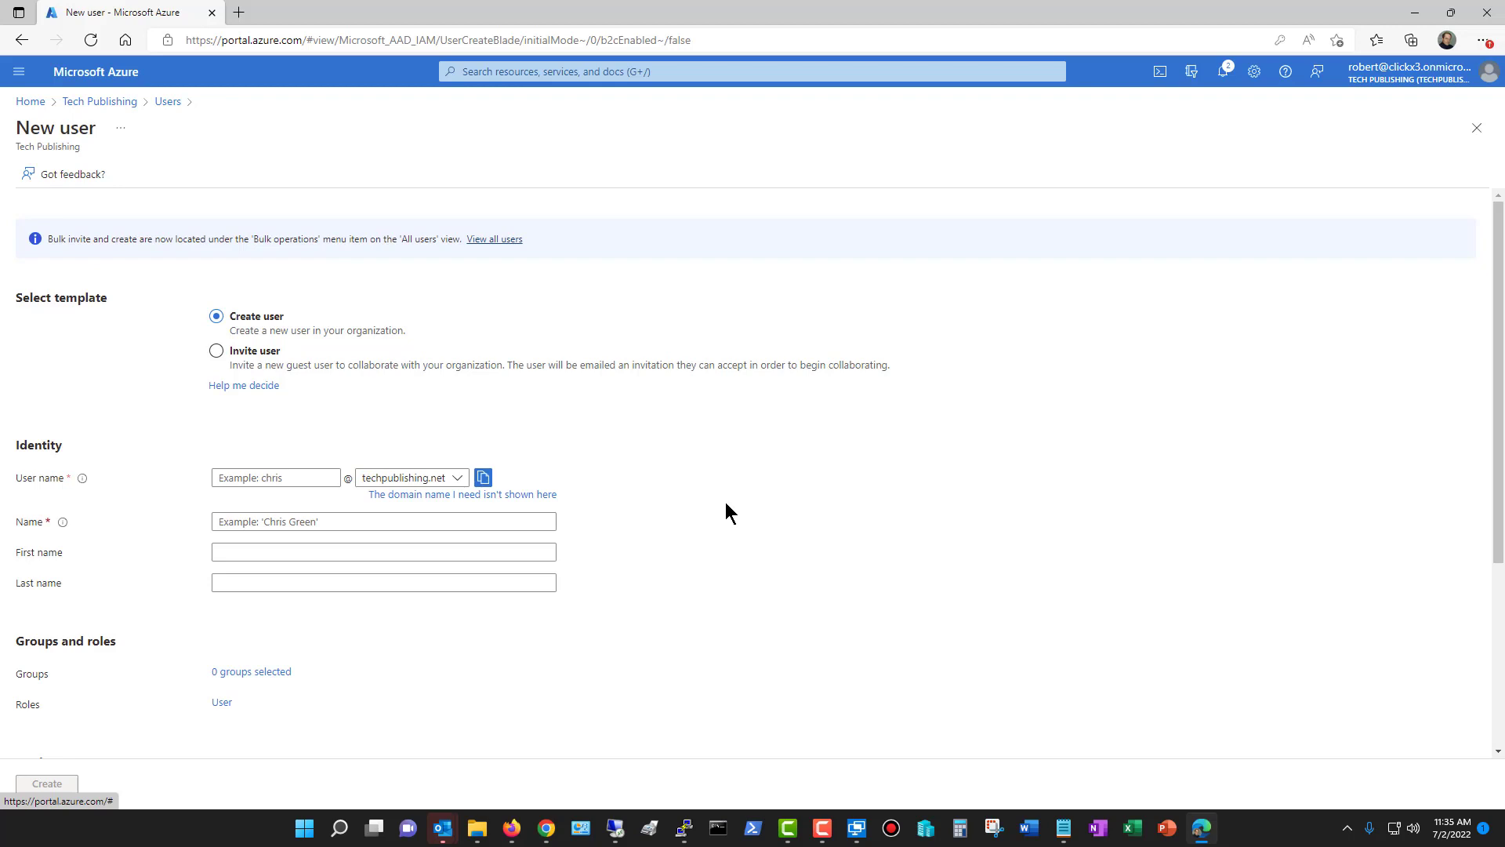
click(286, 475)
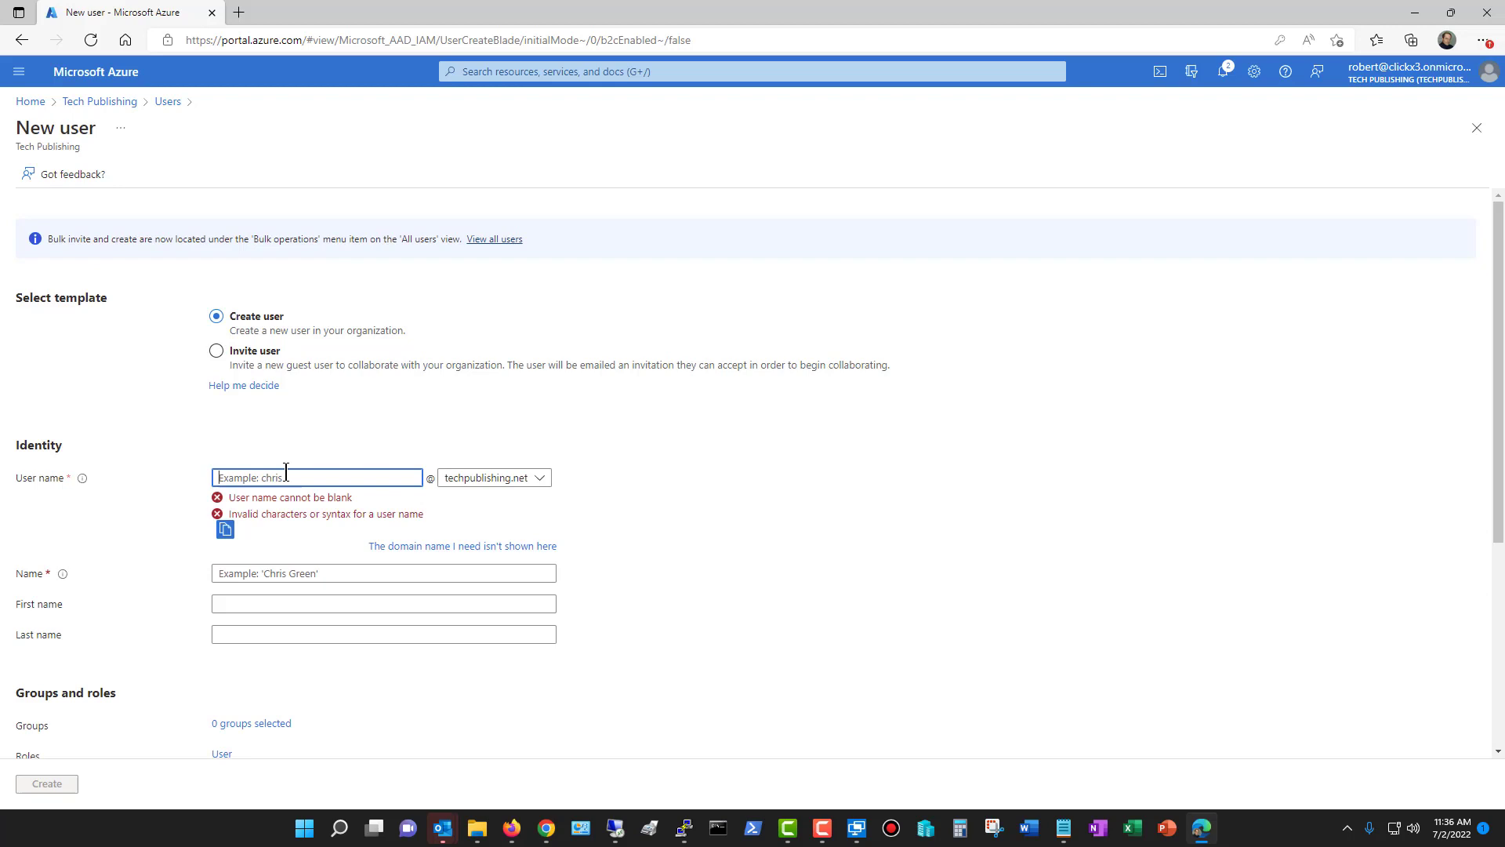
text(Andy)
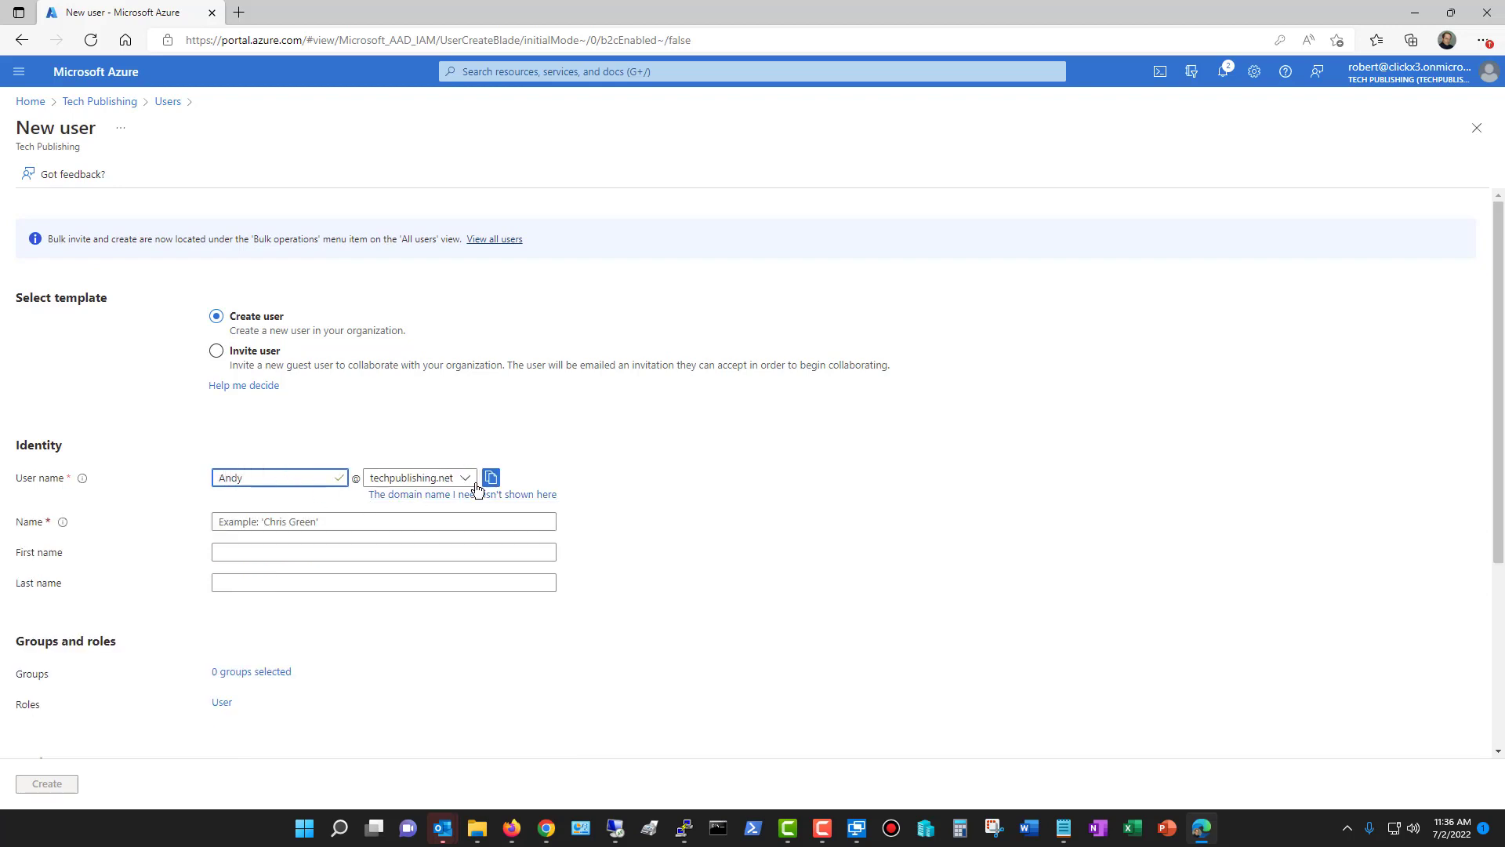
click(464, 479)
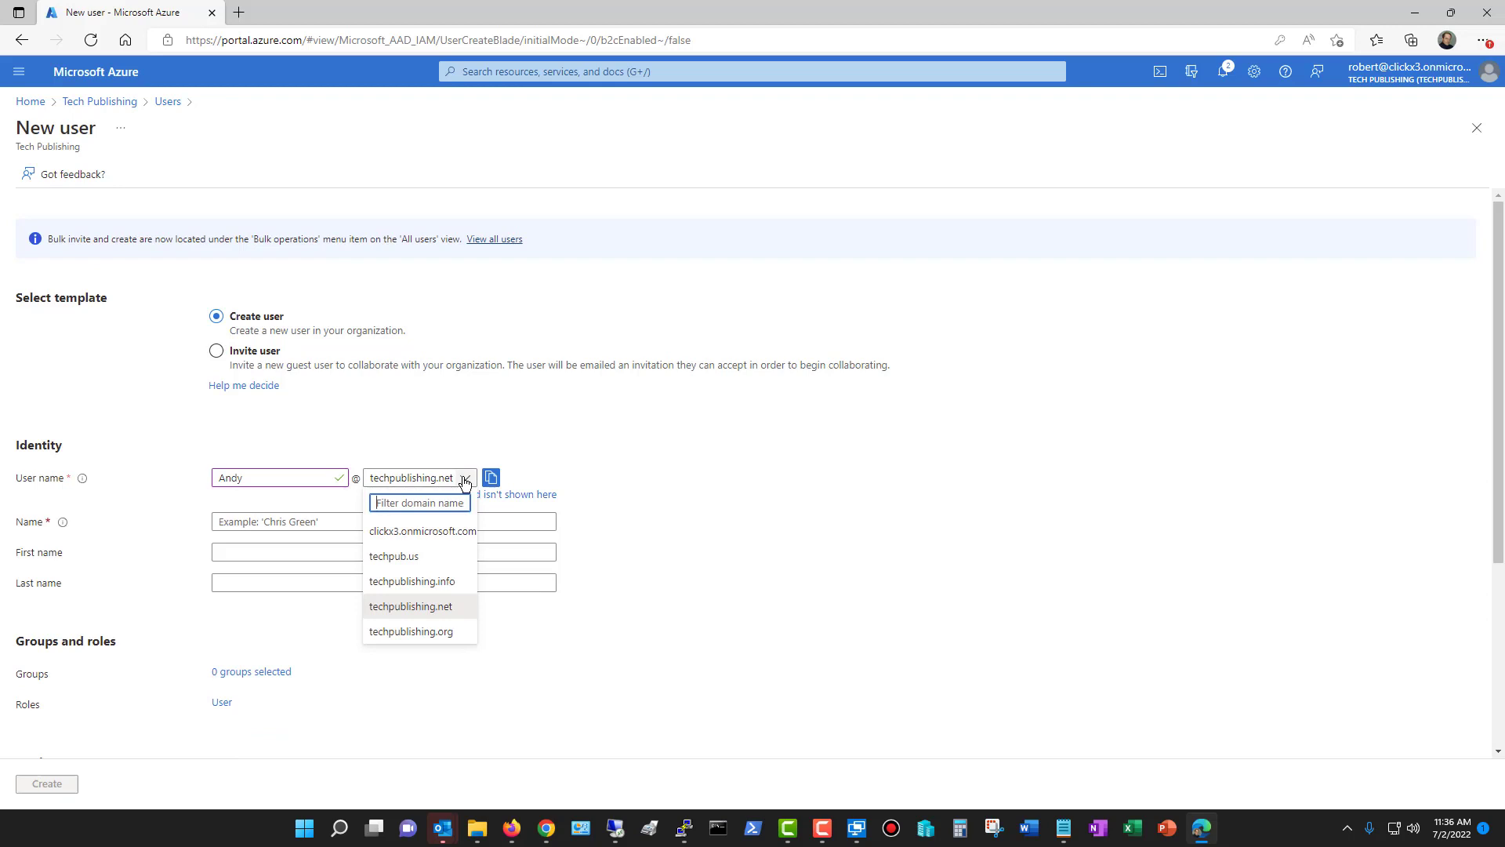
click(439, 532)
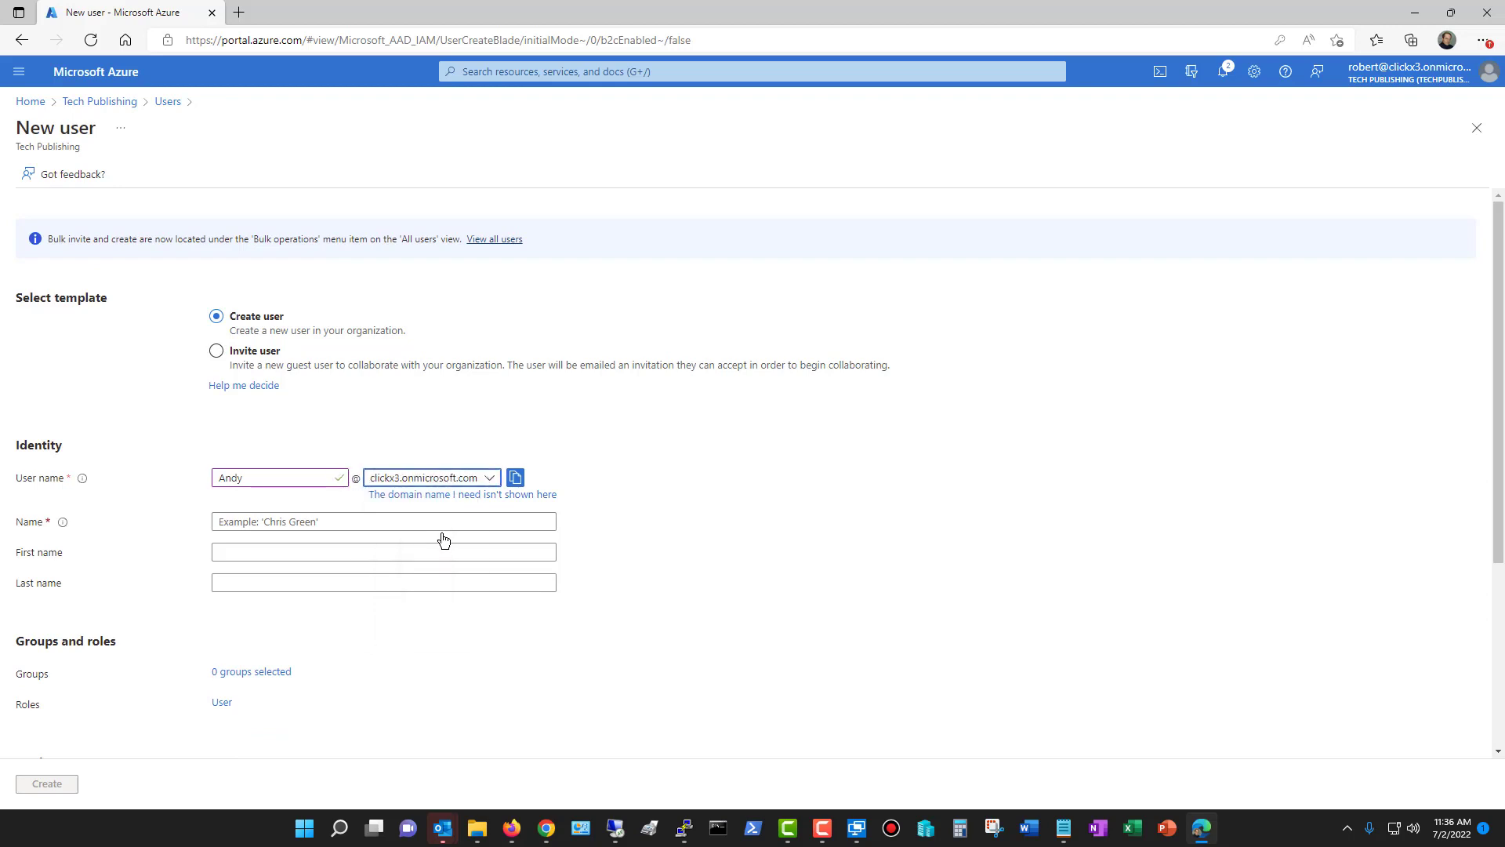
click(303, 525)
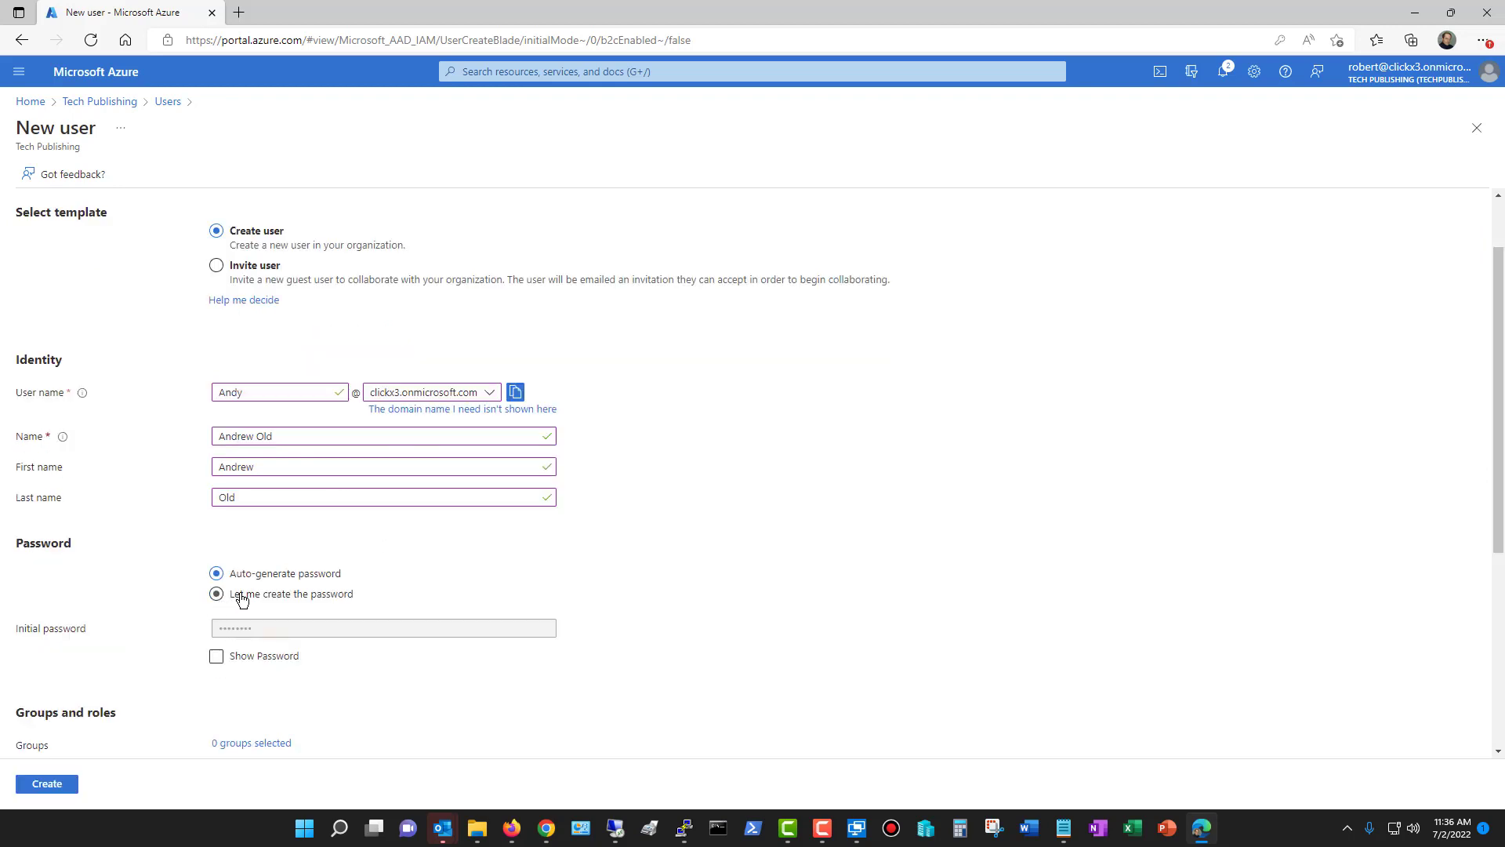
- Keep Auto-generate password, then reveal the initial password, copy it and hide it again
click(340, 598)
scroll(340, 598, down, 2)
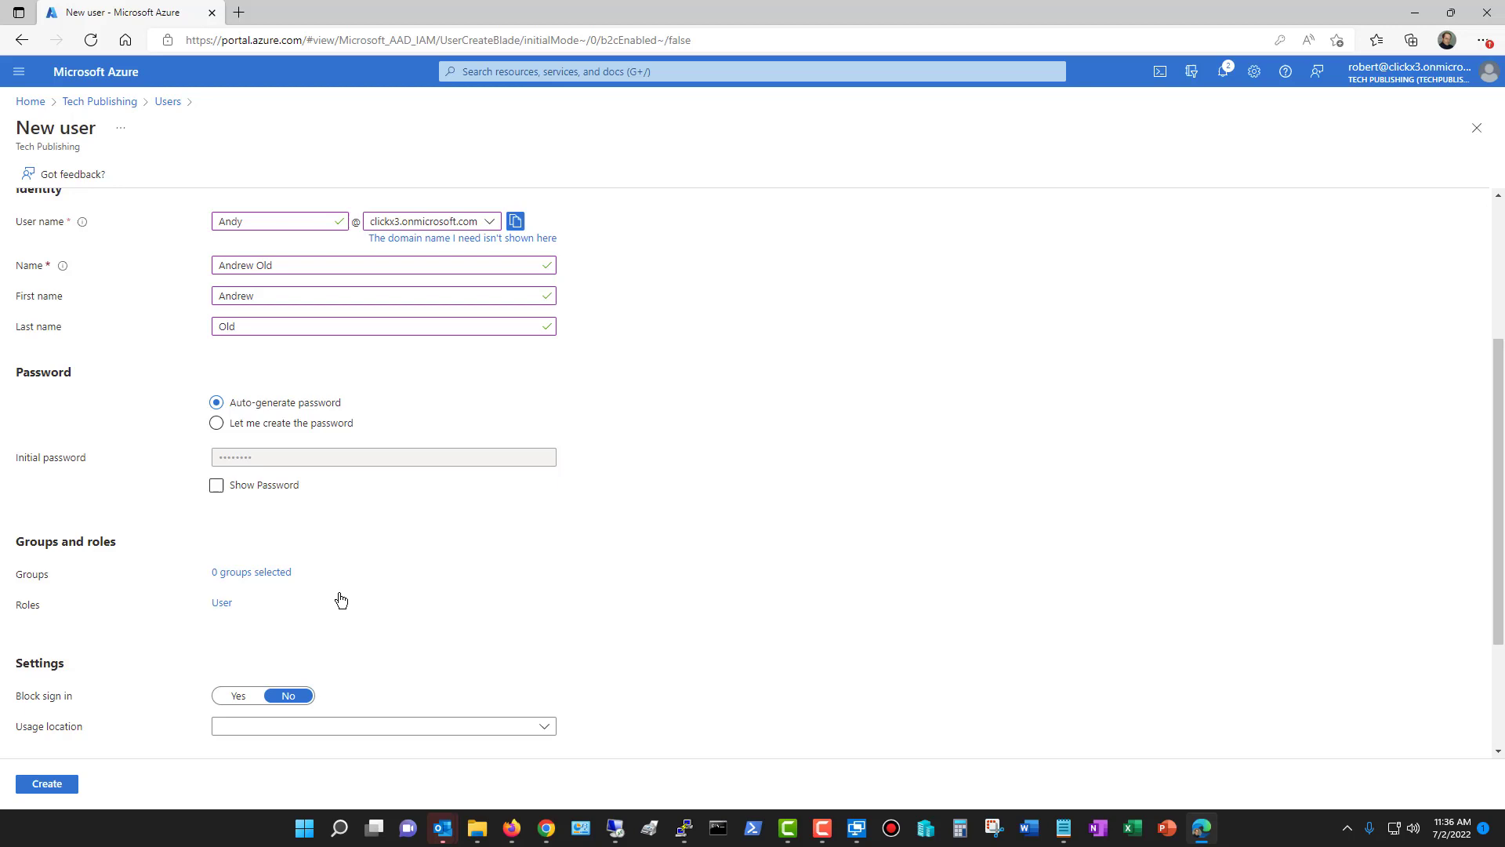
click(216, 424)
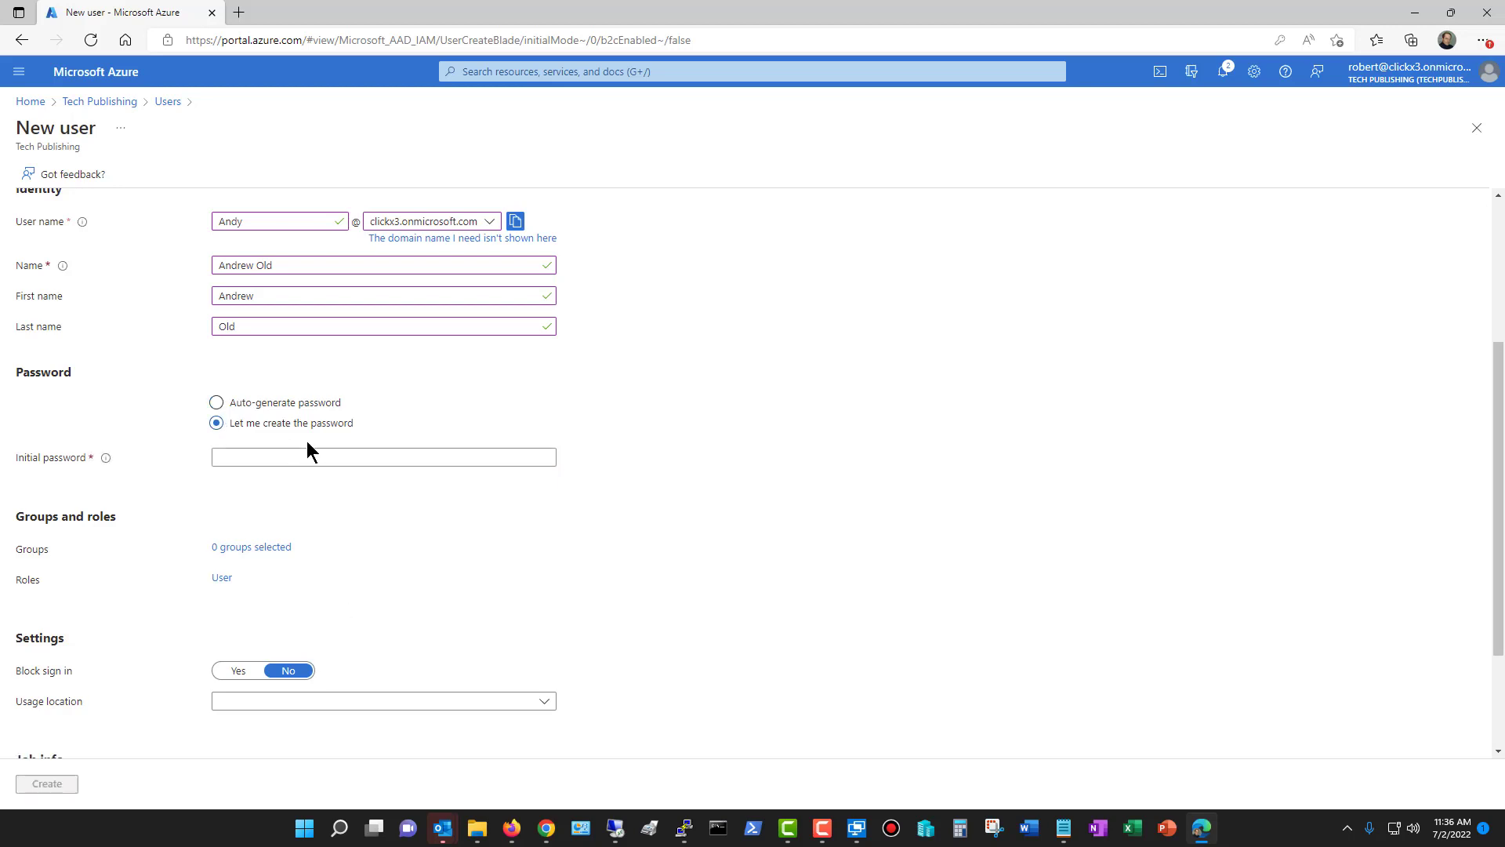
click(295, 459)
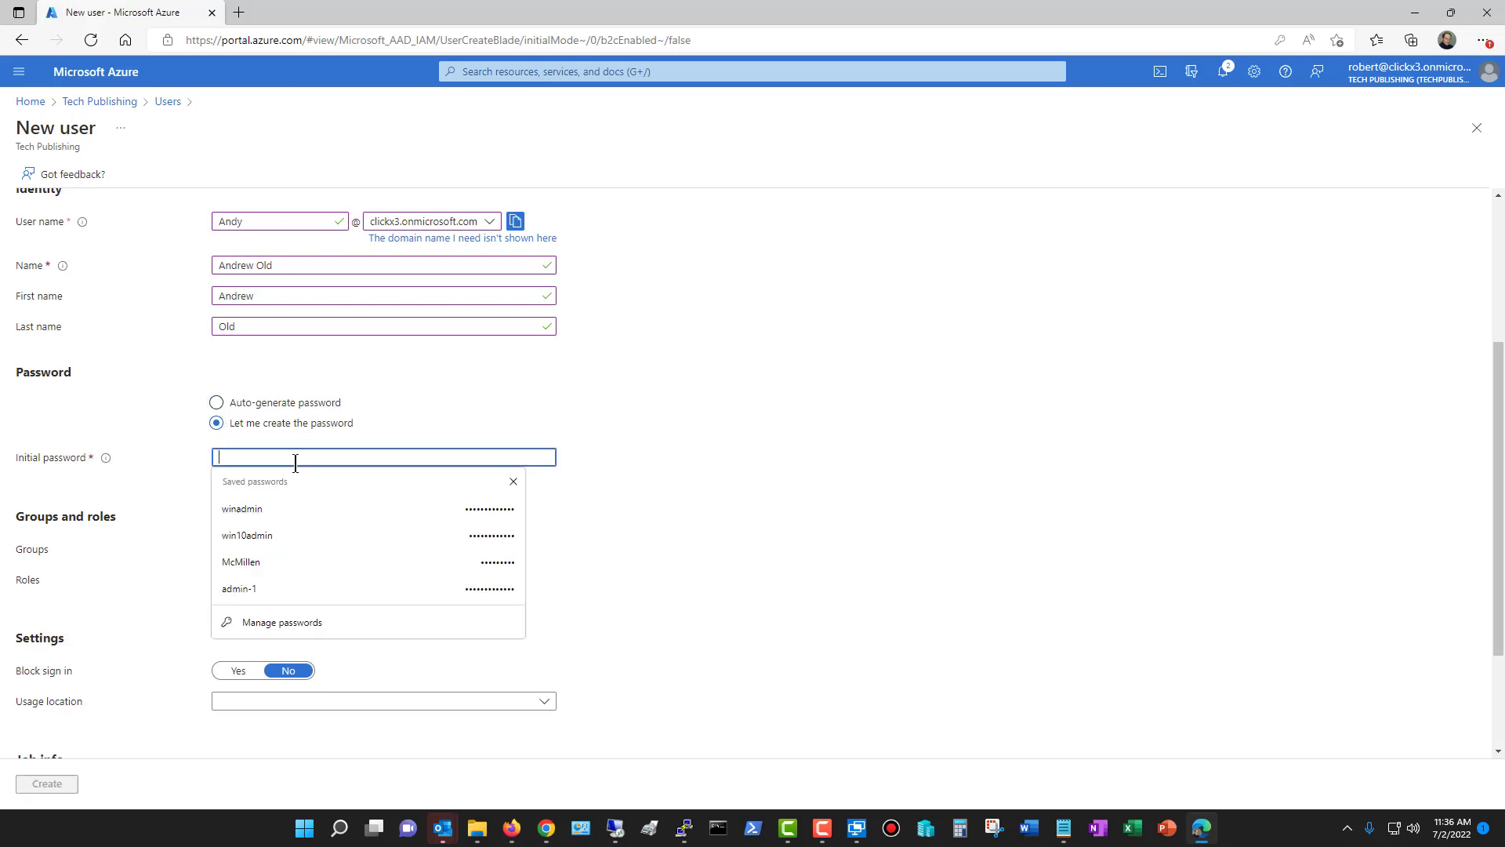
click(253, 405)
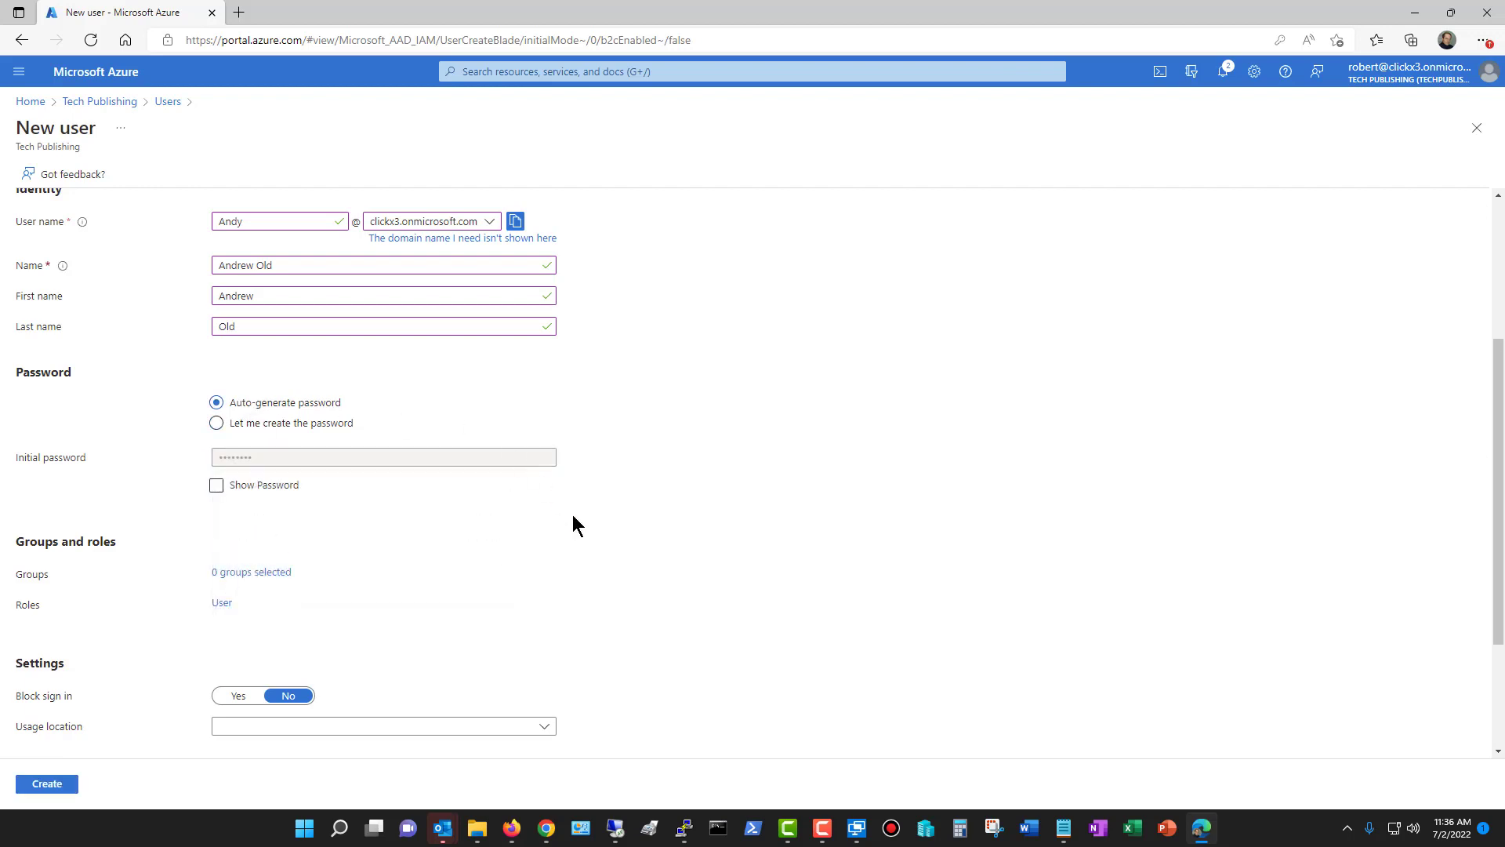
click(217, 485)
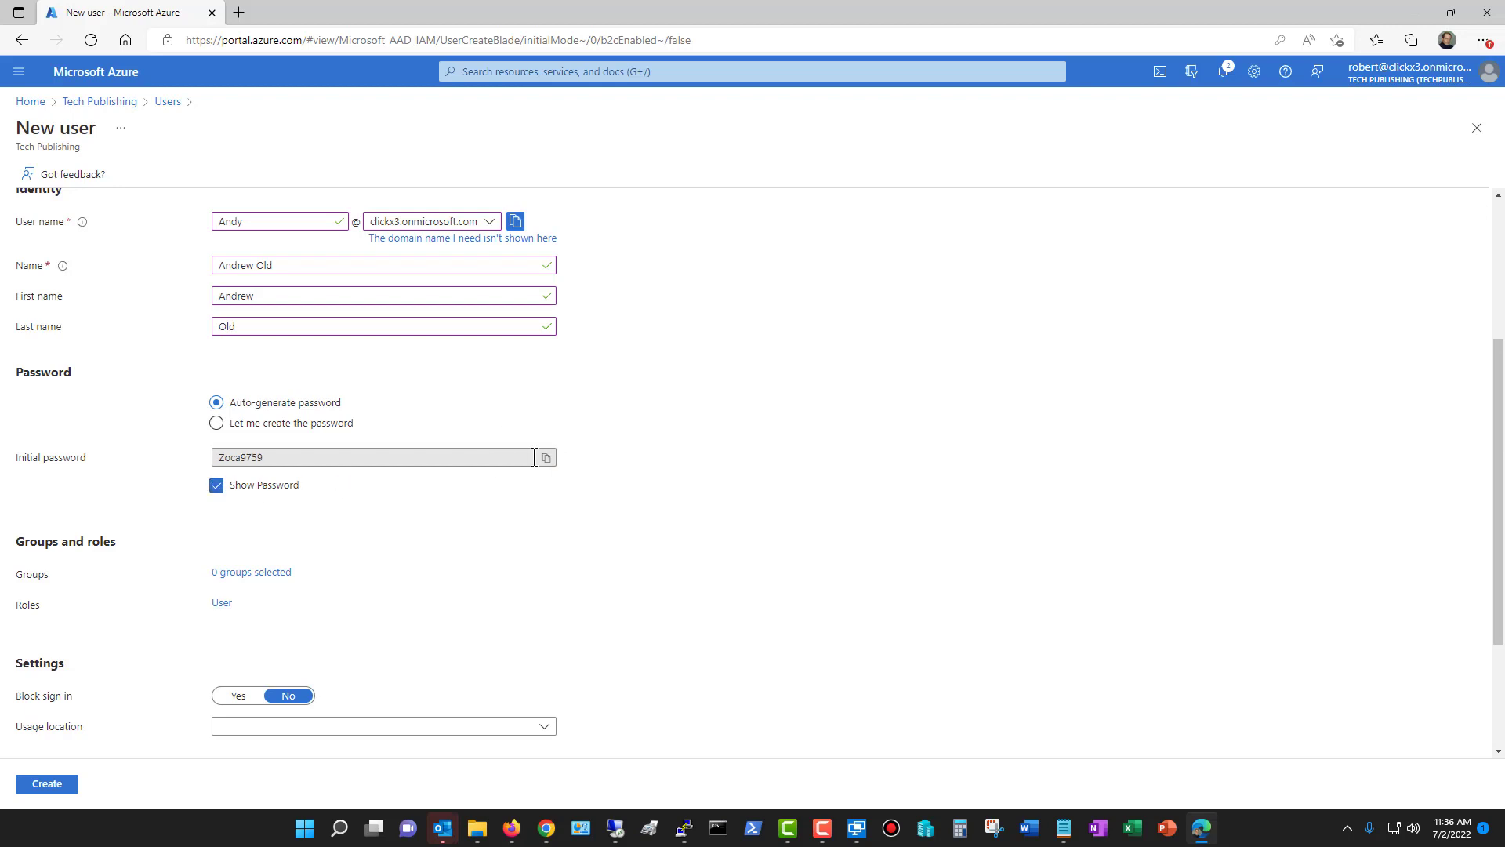
click(546, 457)
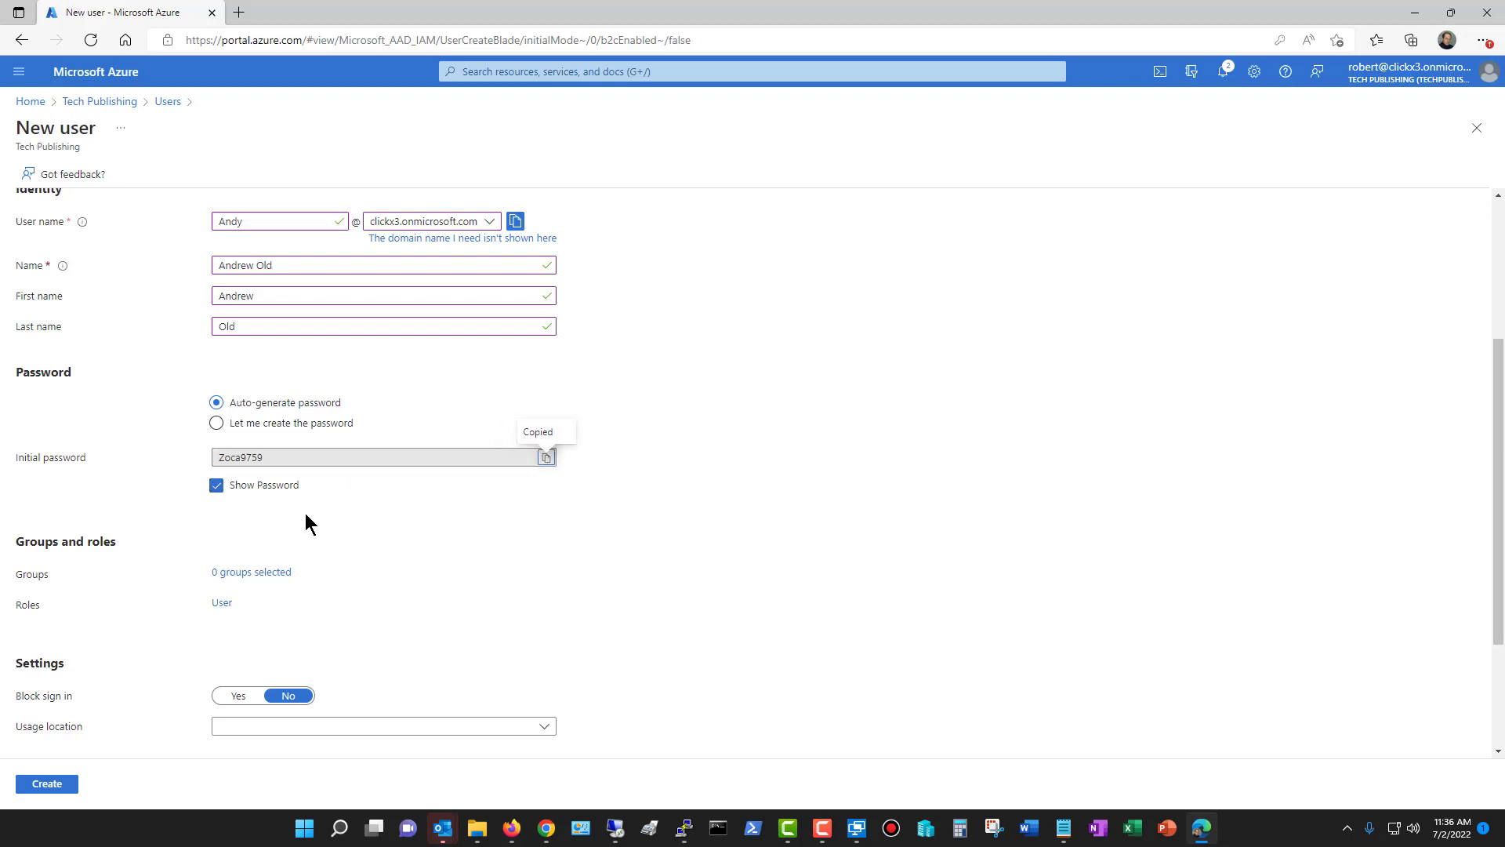
click(216, 485)
scroll(599, 536, down, 3)
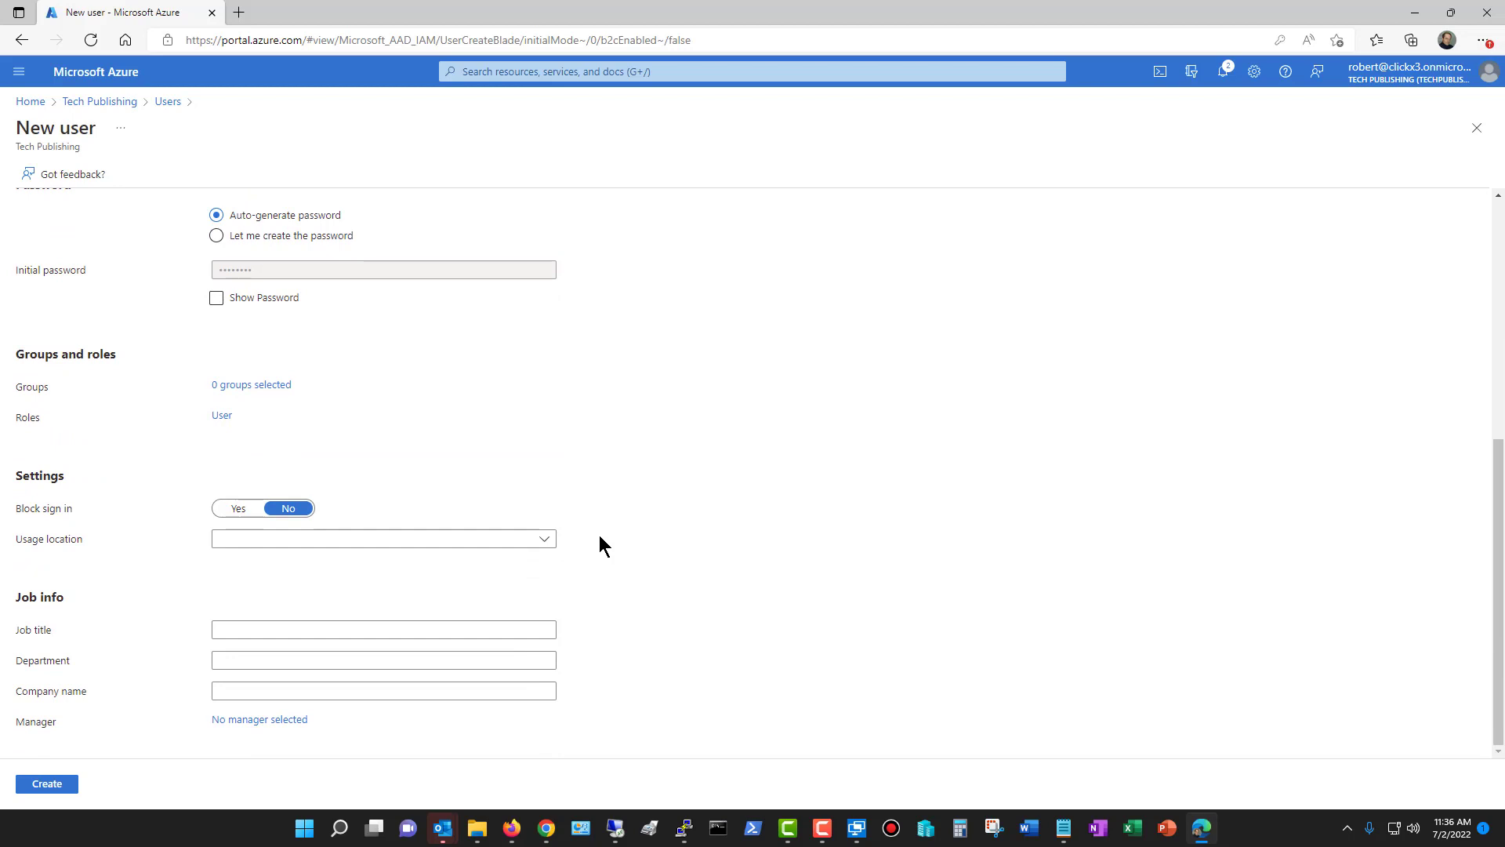
- Add the new user to the Admins group
click(261, 386)
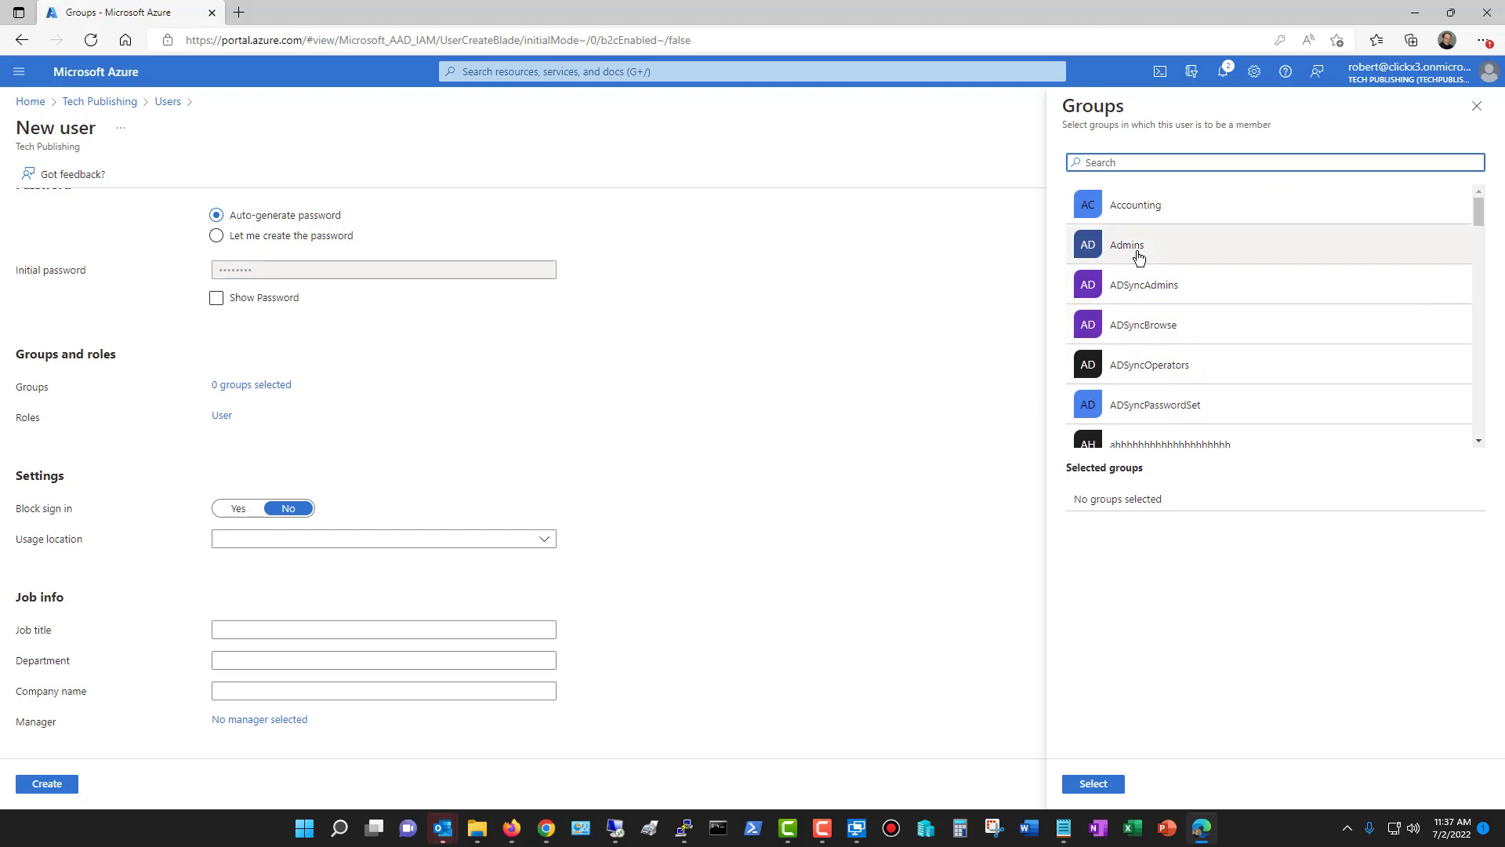
click(1121, 247)
click(1094, 784)
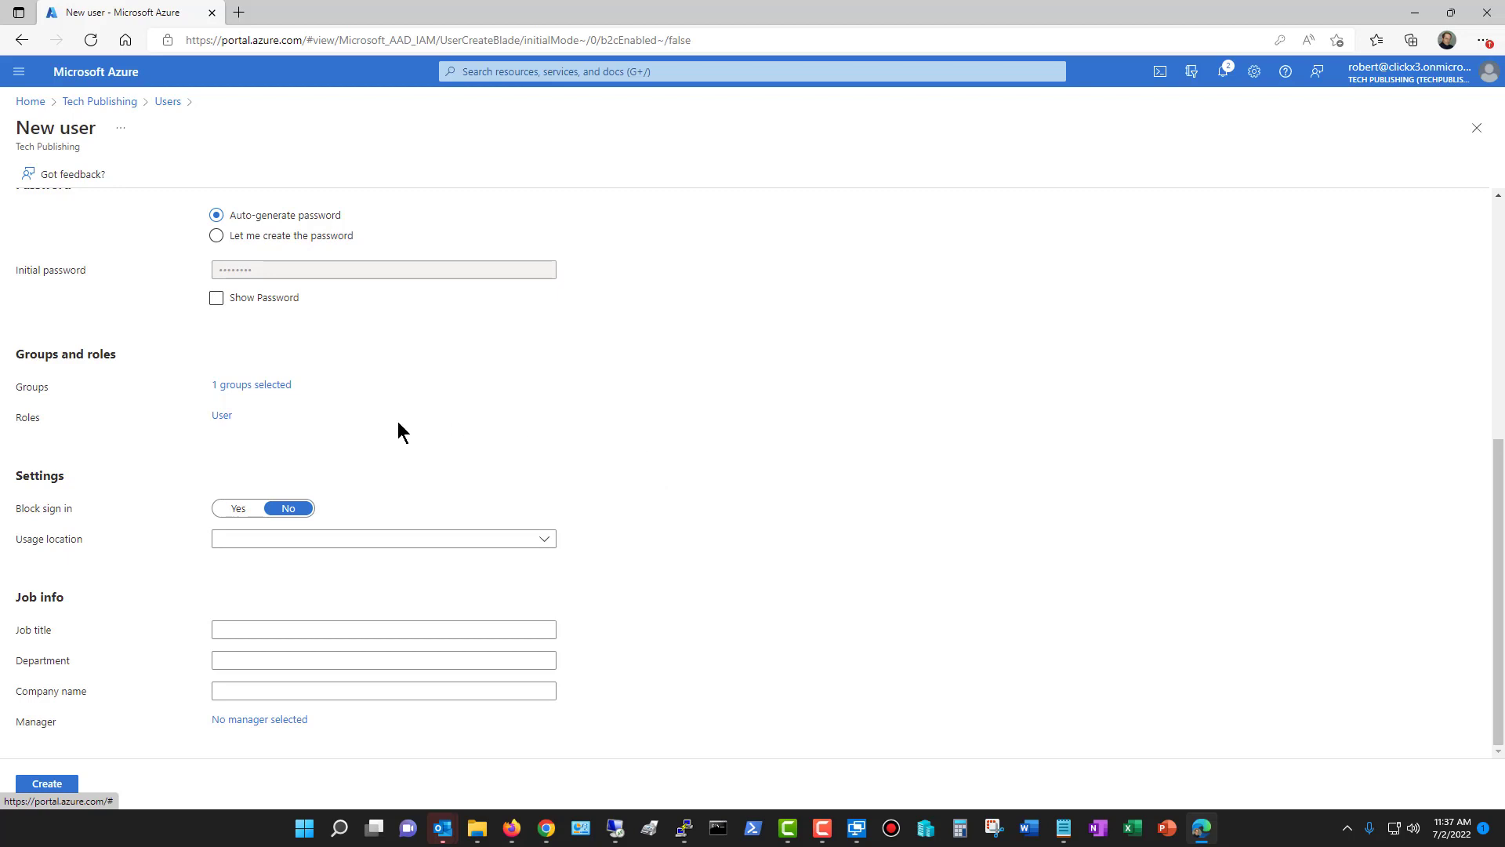
- Assign the Groups administrator directory role instead of Global administrator
click(222, 416)
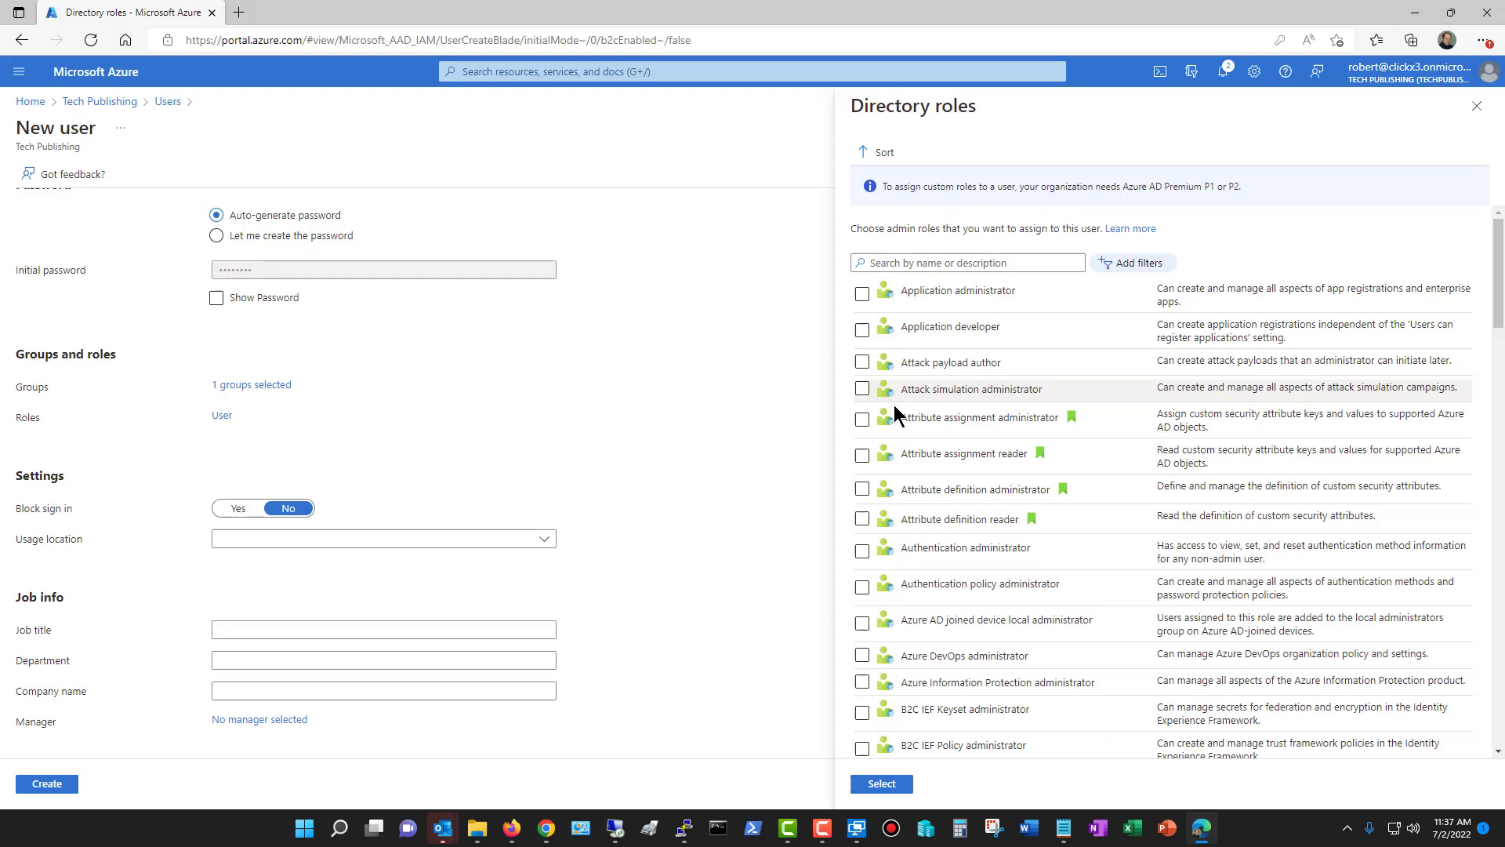
scroll(916, 420, down, 7)
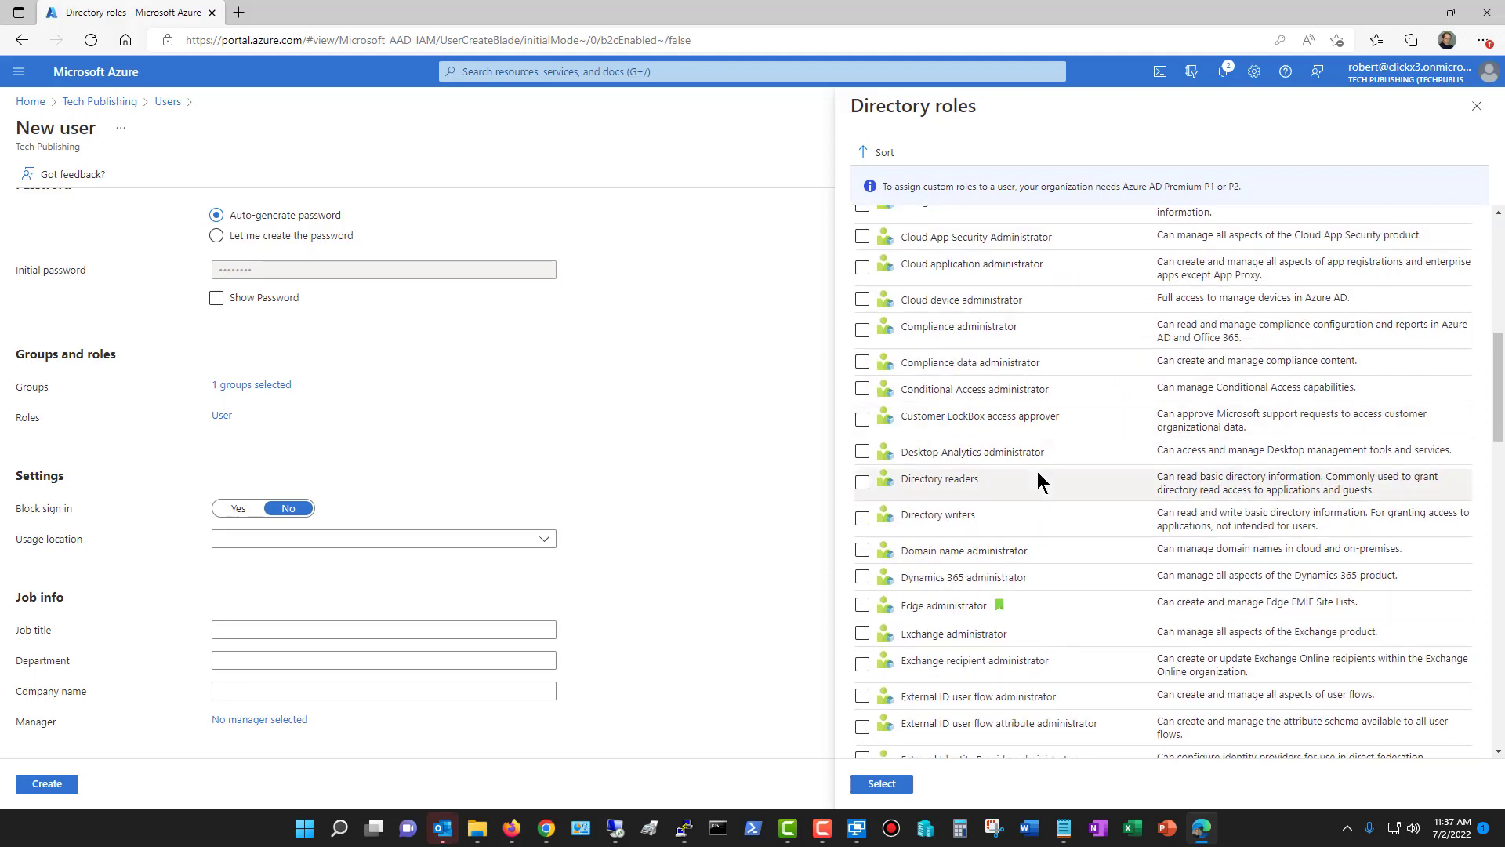
scroll(1037, 471, down, 1)
scroll(1038, 472, down, 2)
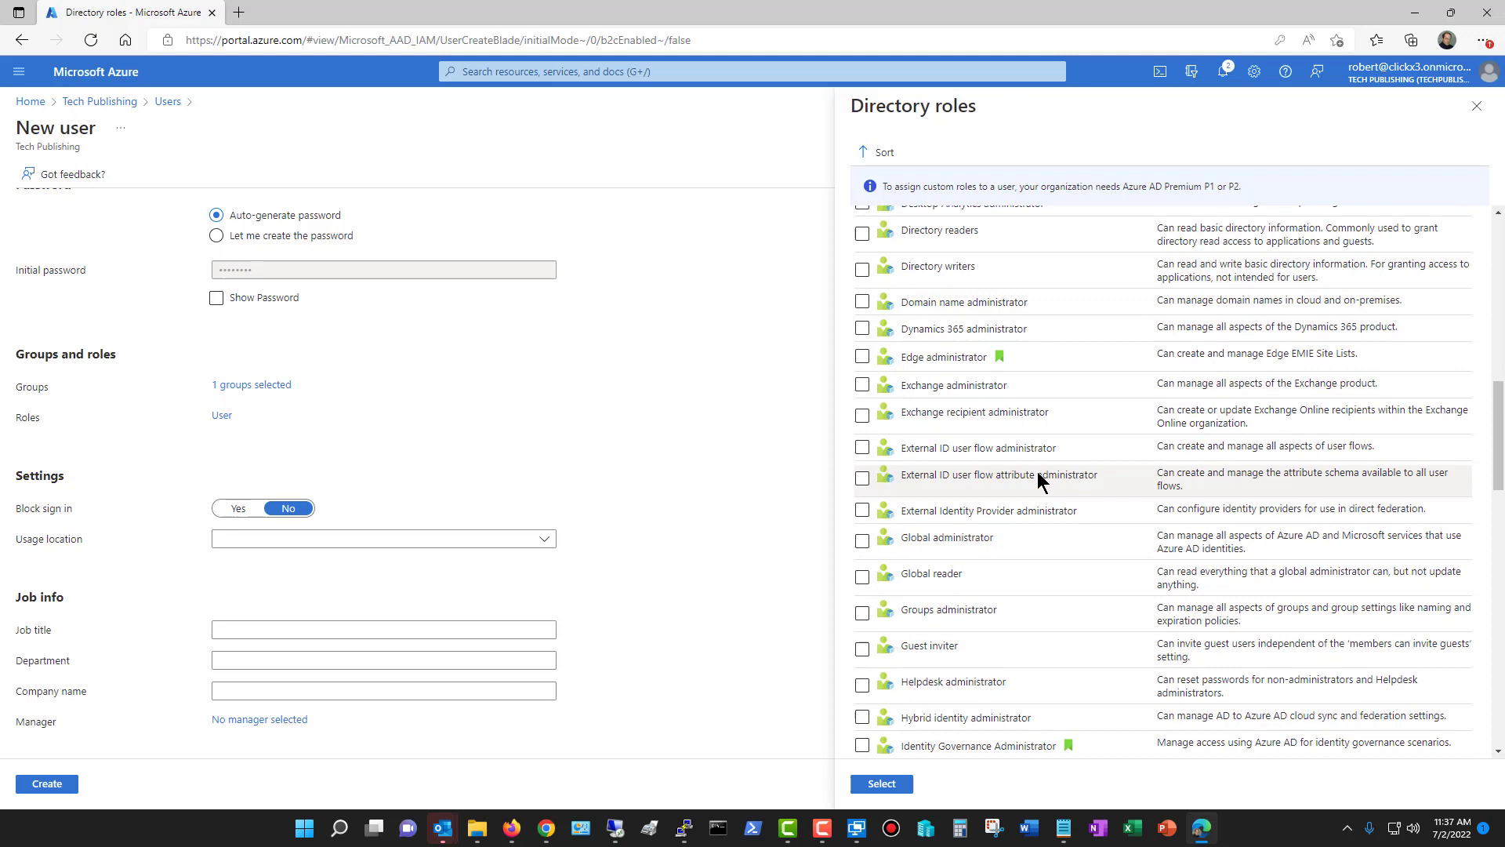
scroll(1037, 471, down, 2)
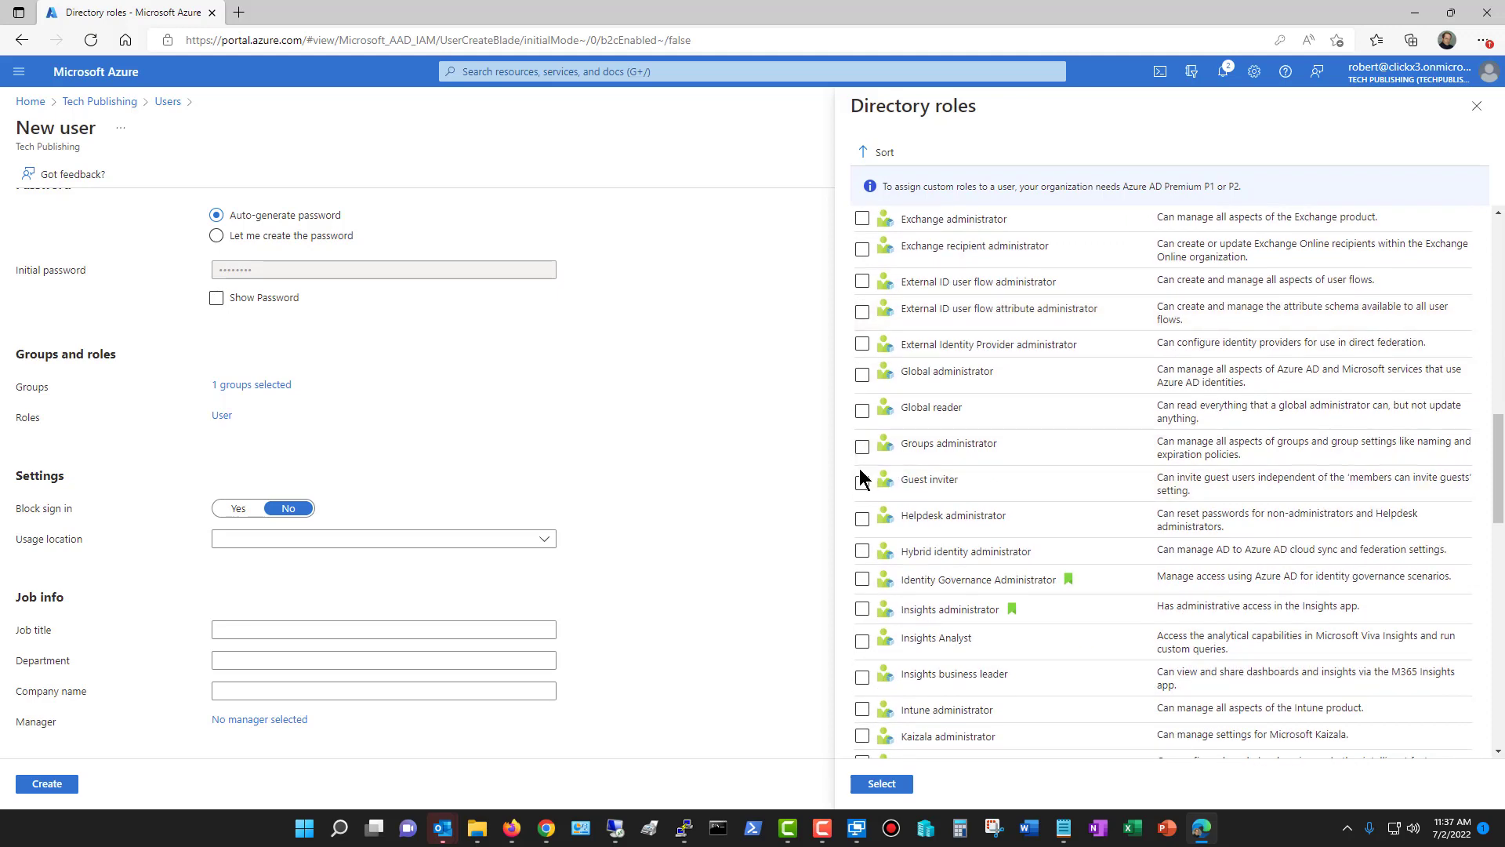
click(863, 380)
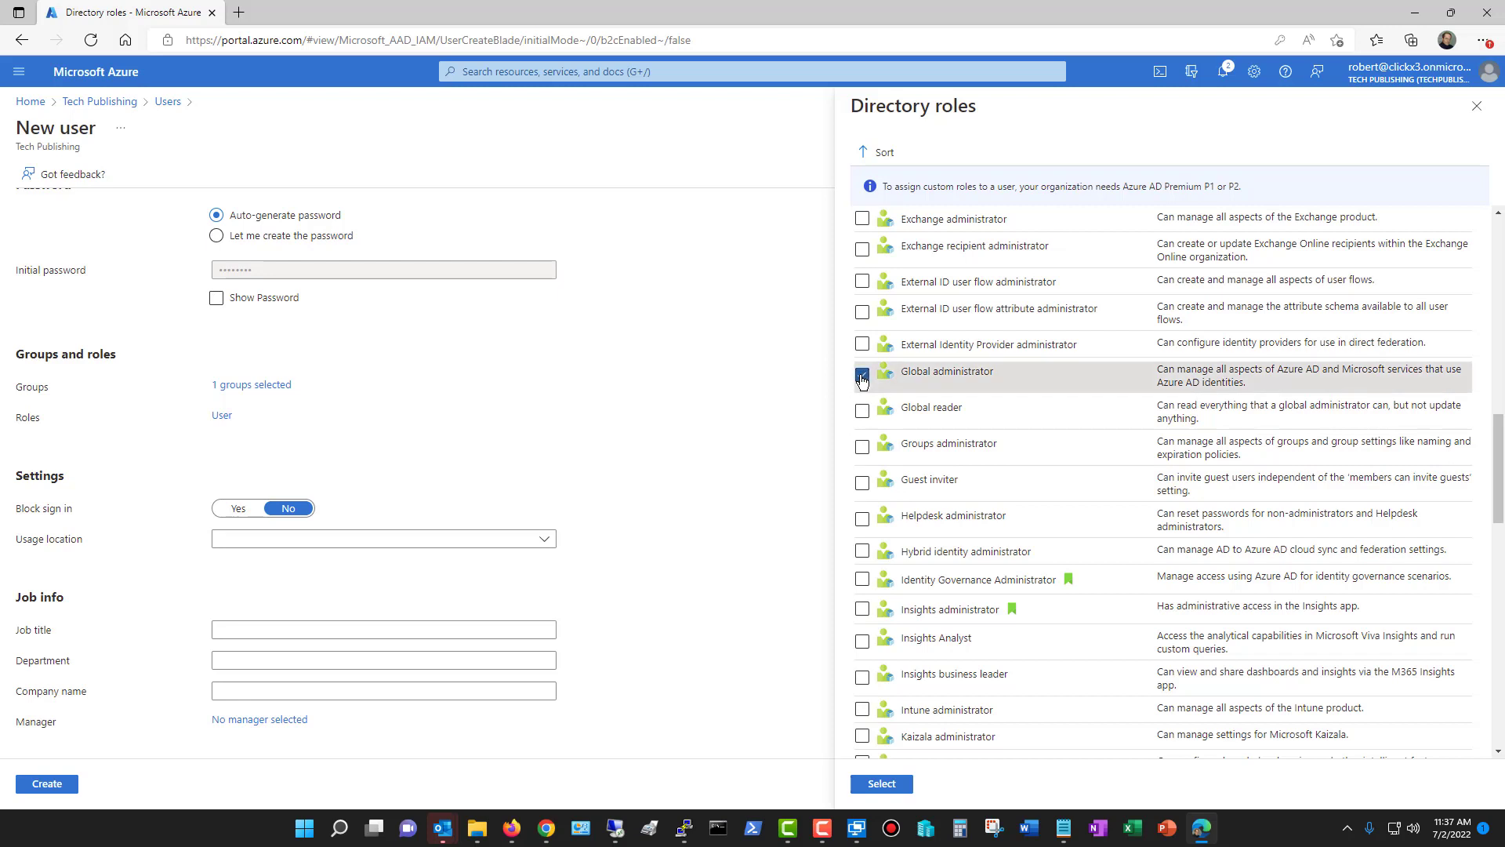
click(862, 379)
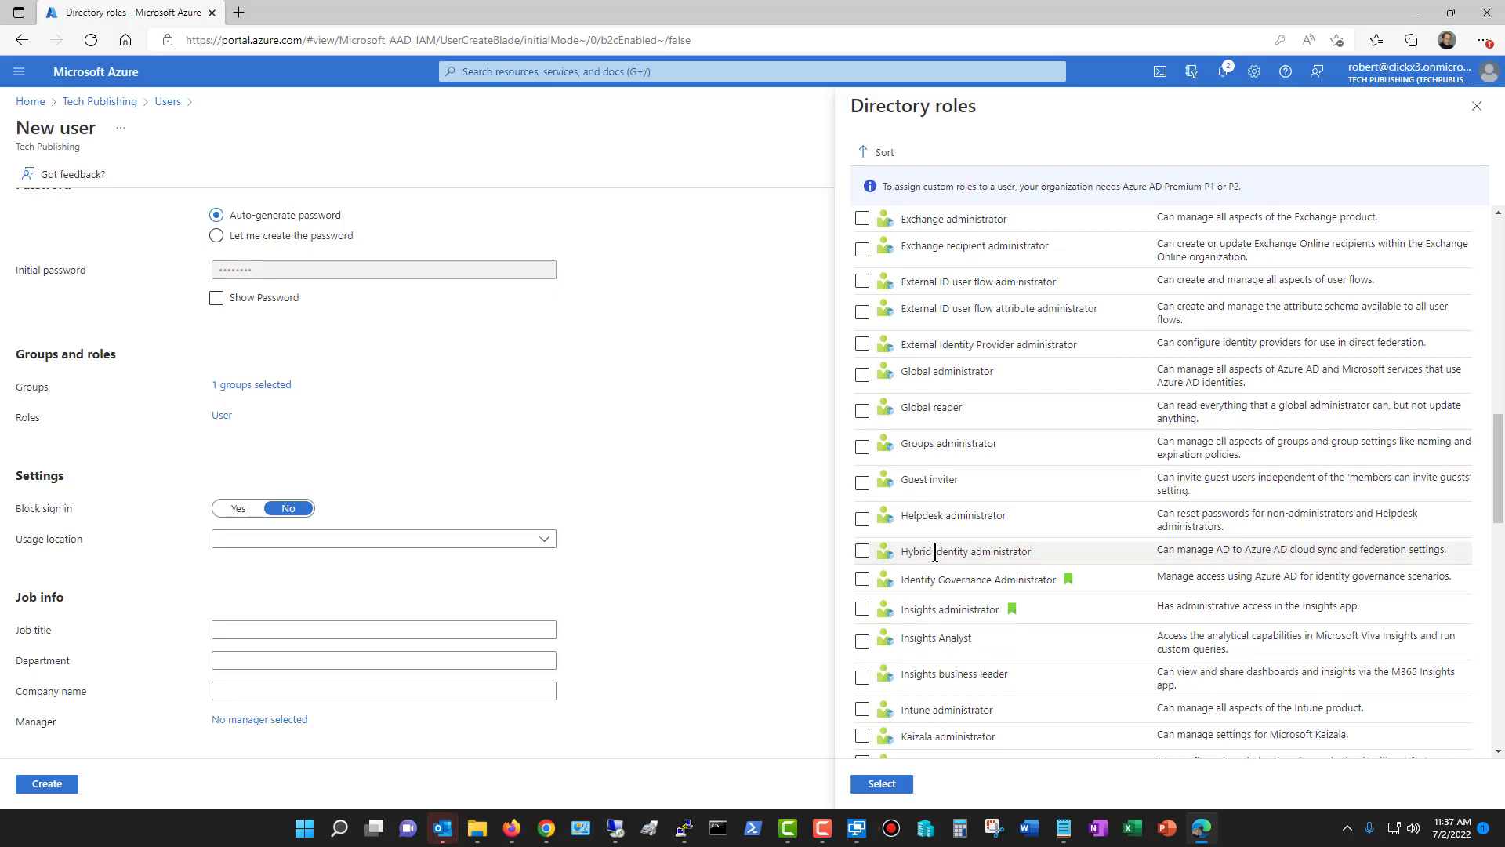
click(863, 450)
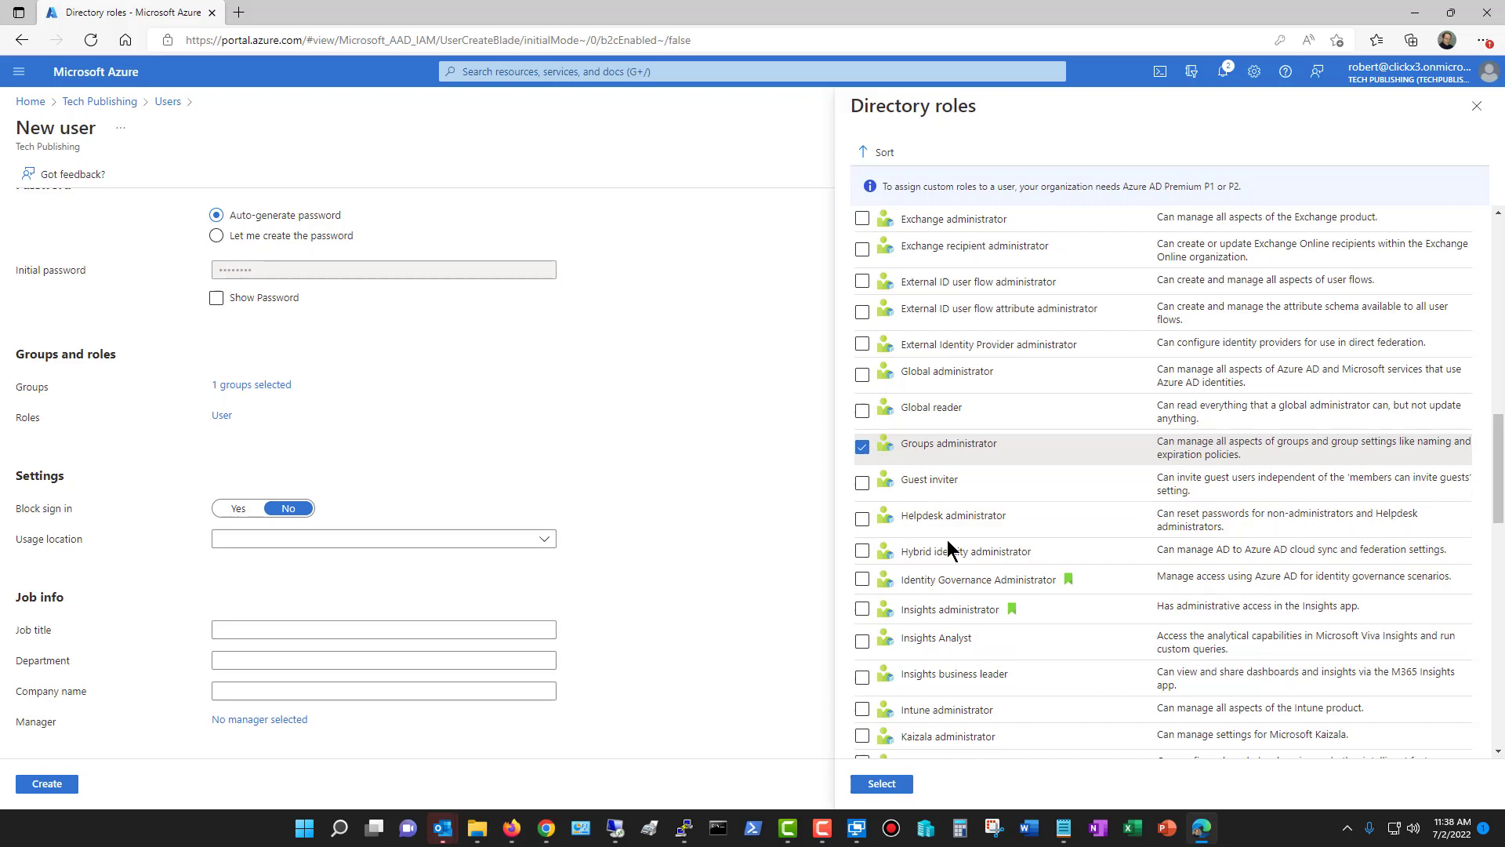
click(882, 784)
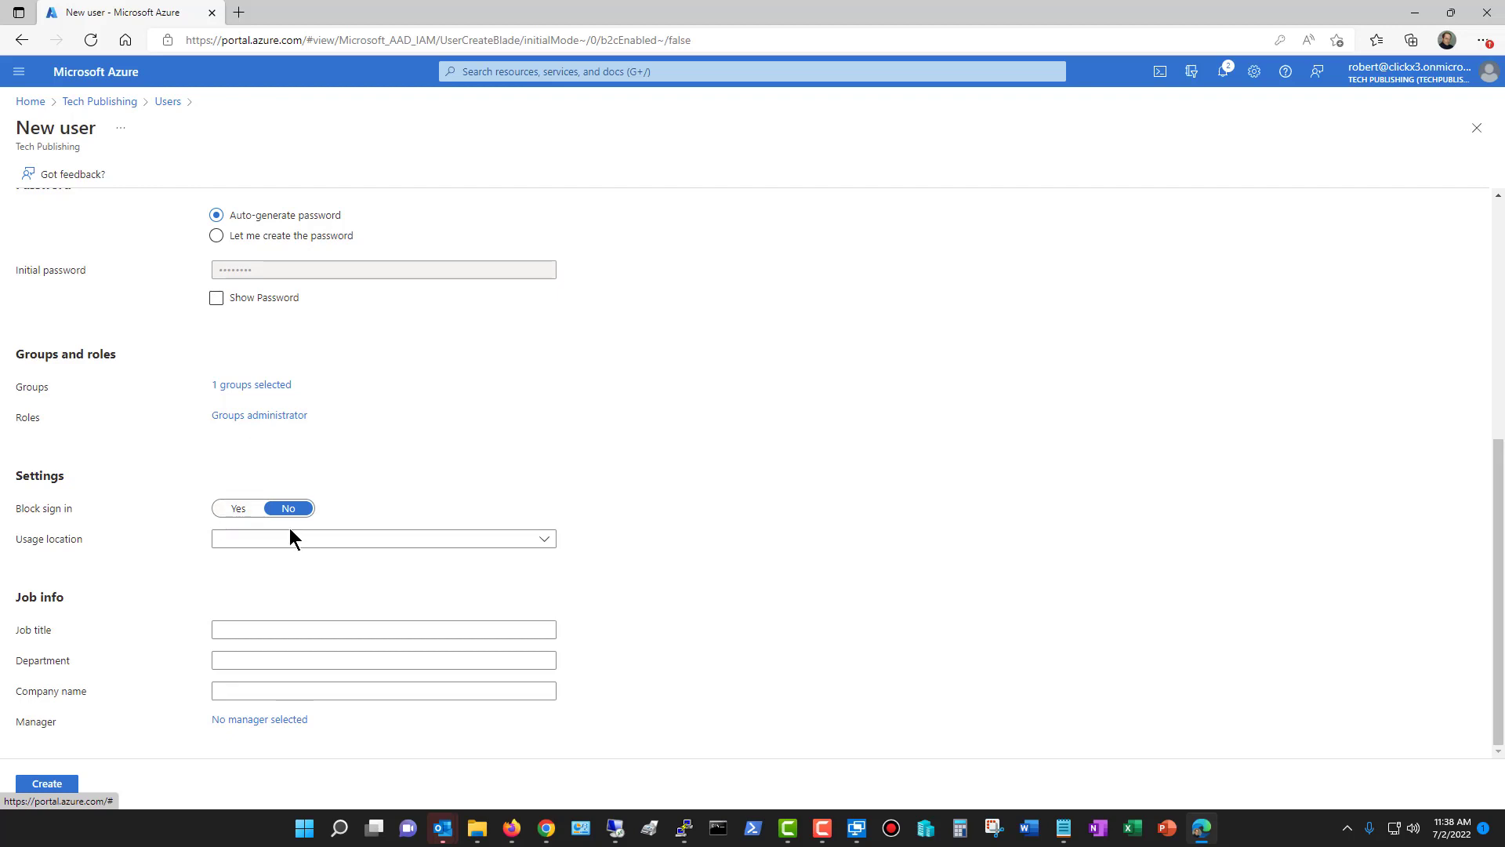
- Pick United States from the Usage location country list
click(298, 547)
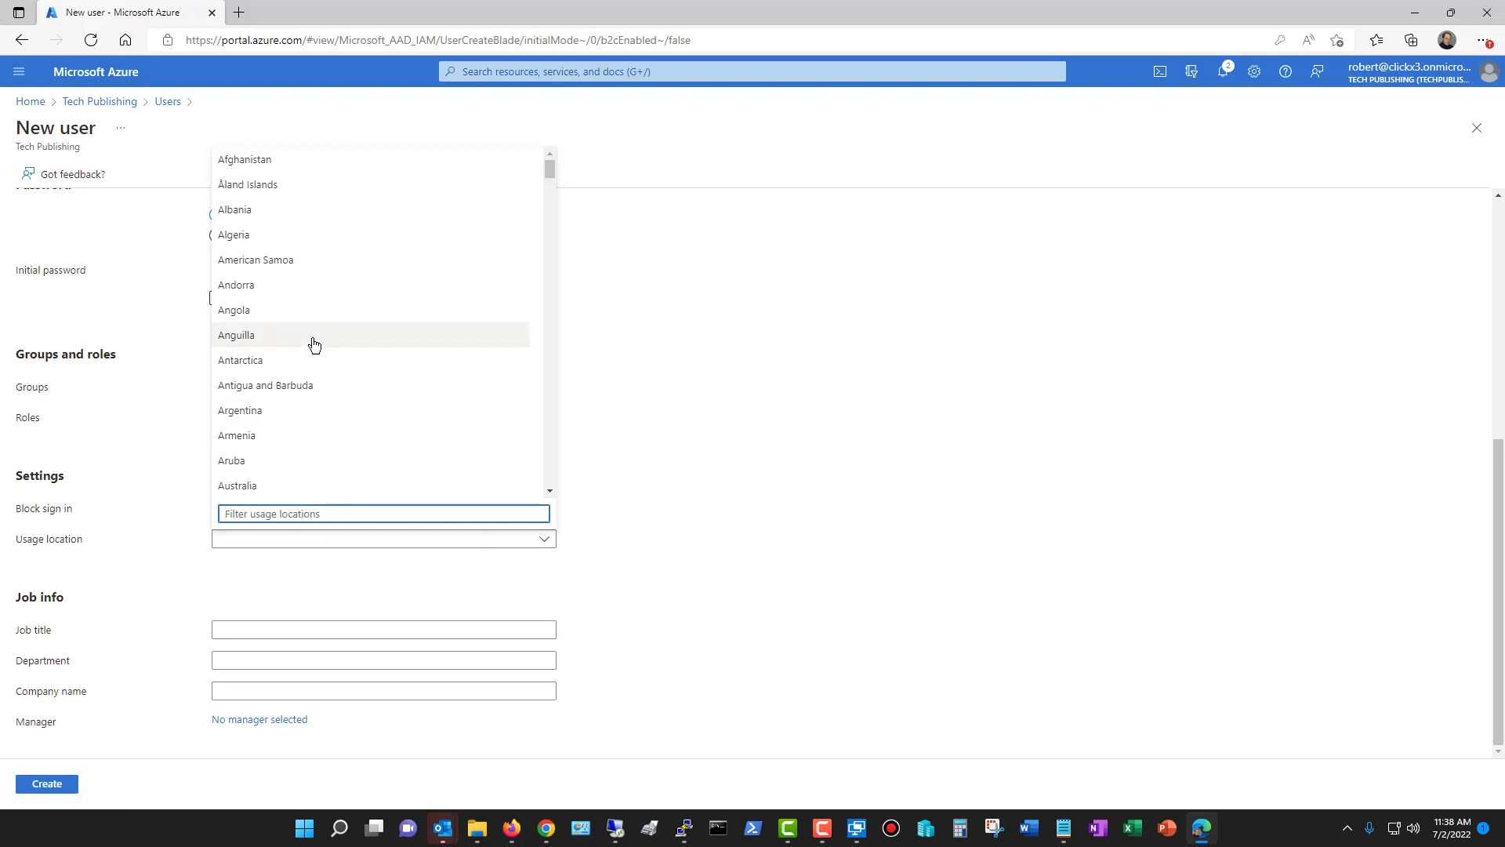
scroll(348, 350, down, 5)
scroll(348, 351, down, 20)
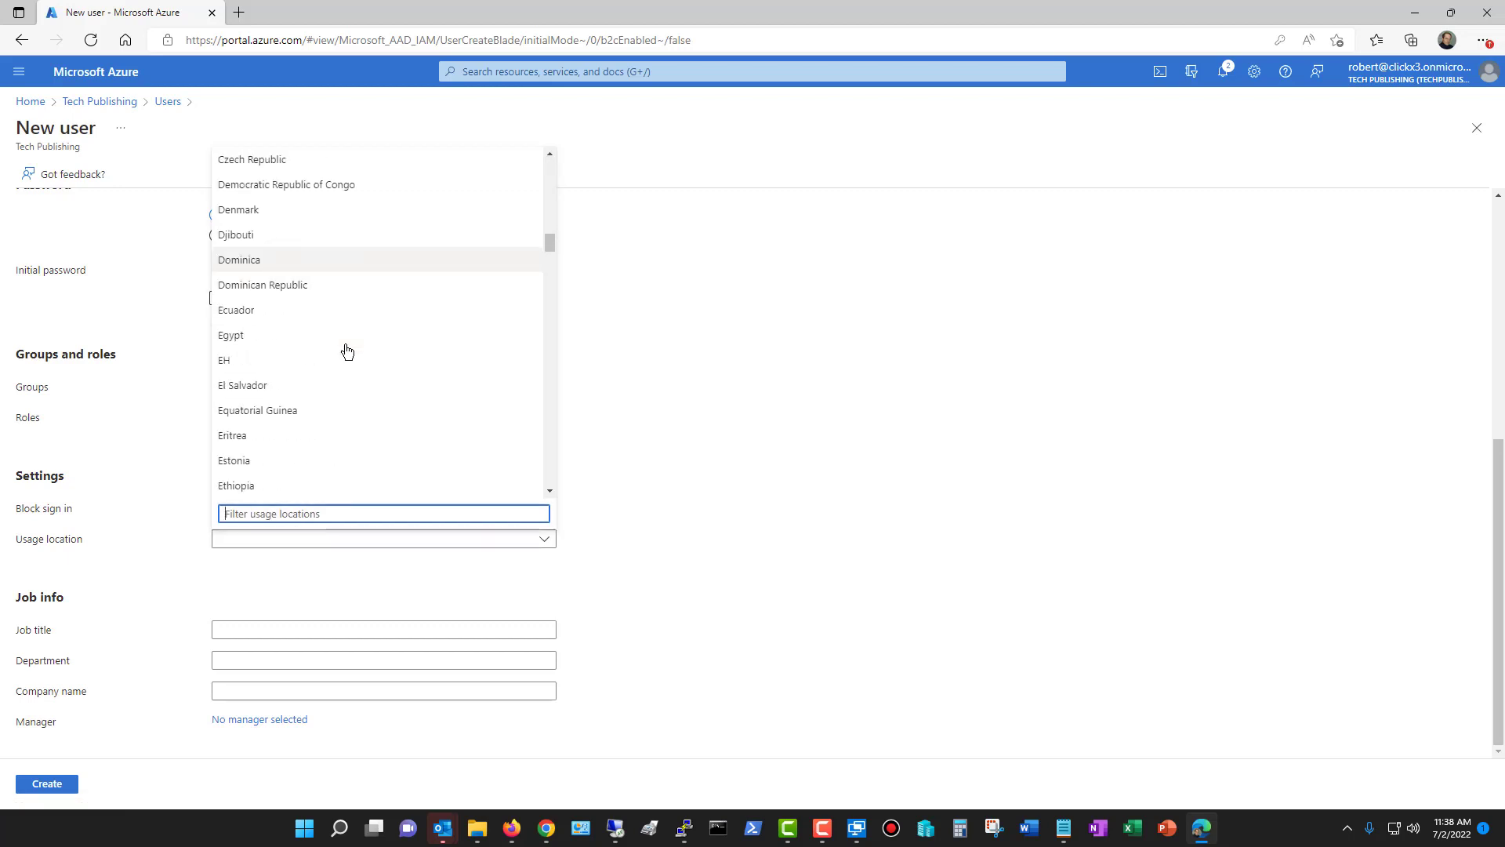
scroll(345, 354, down, 20)
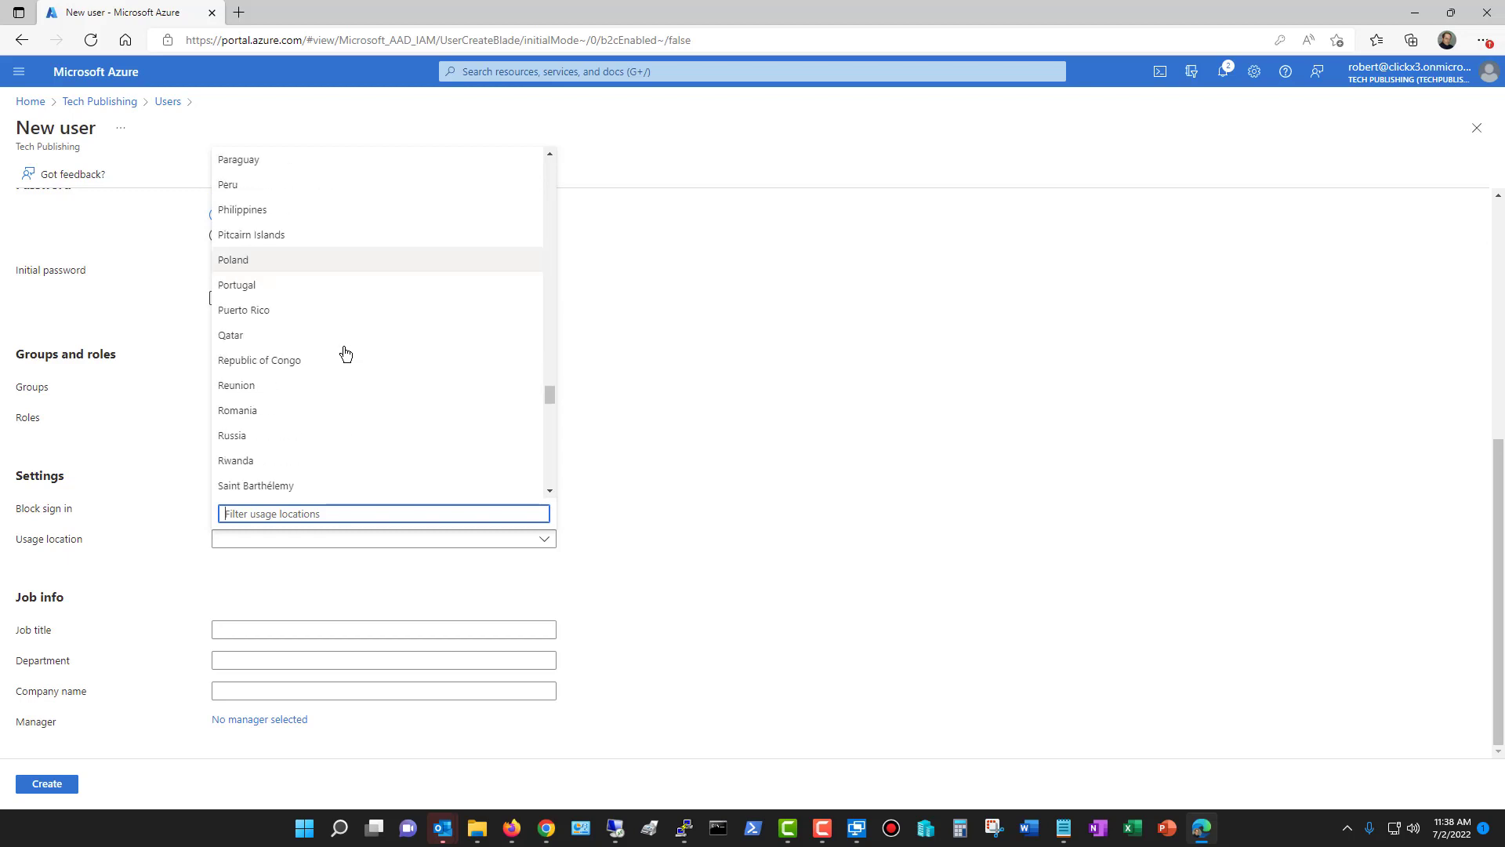
scroll(345, 354, down, 5)
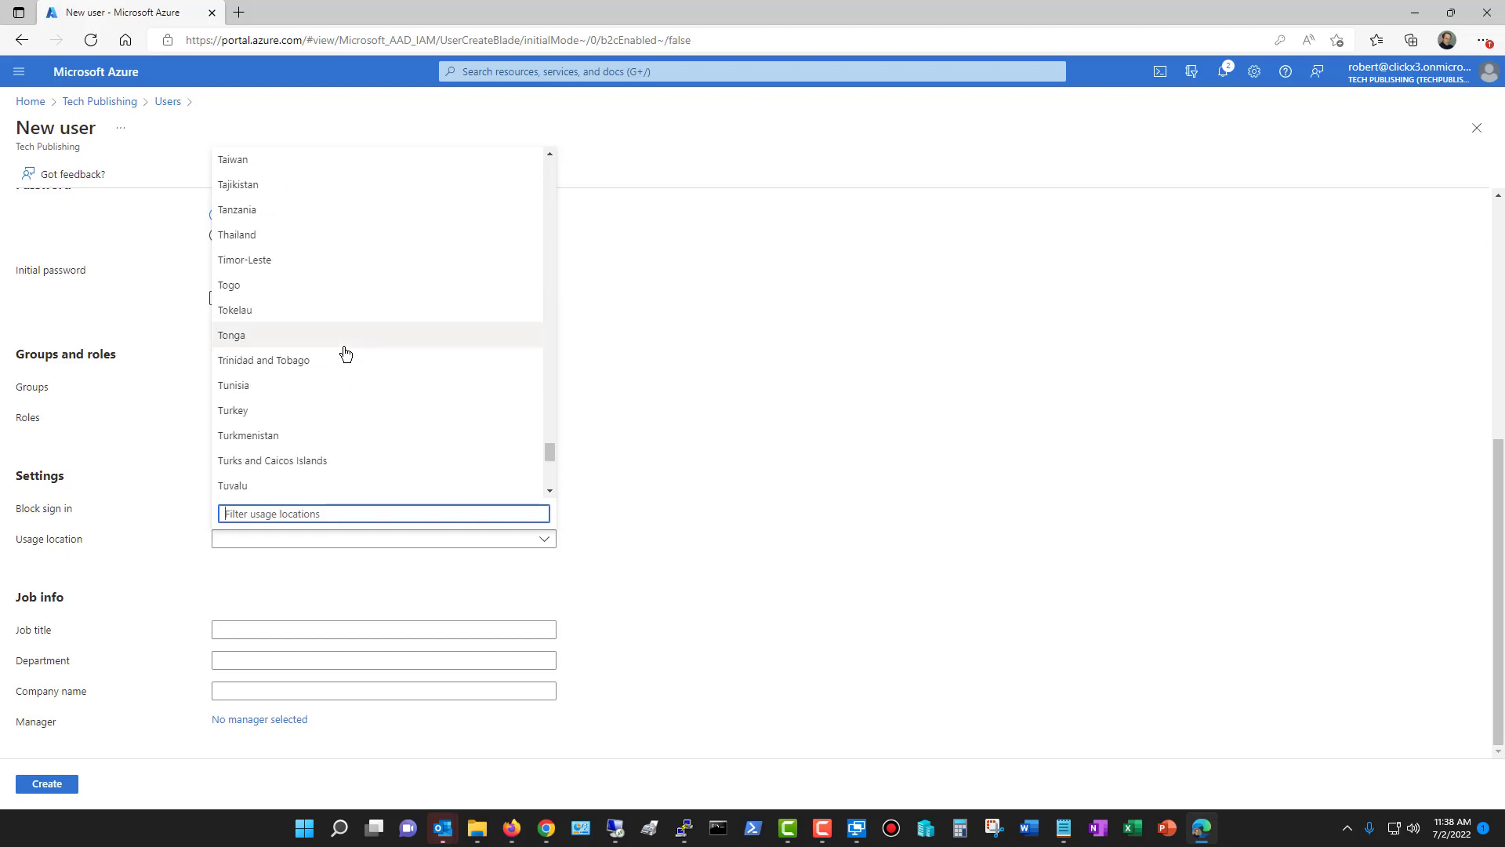
click(330, 361)
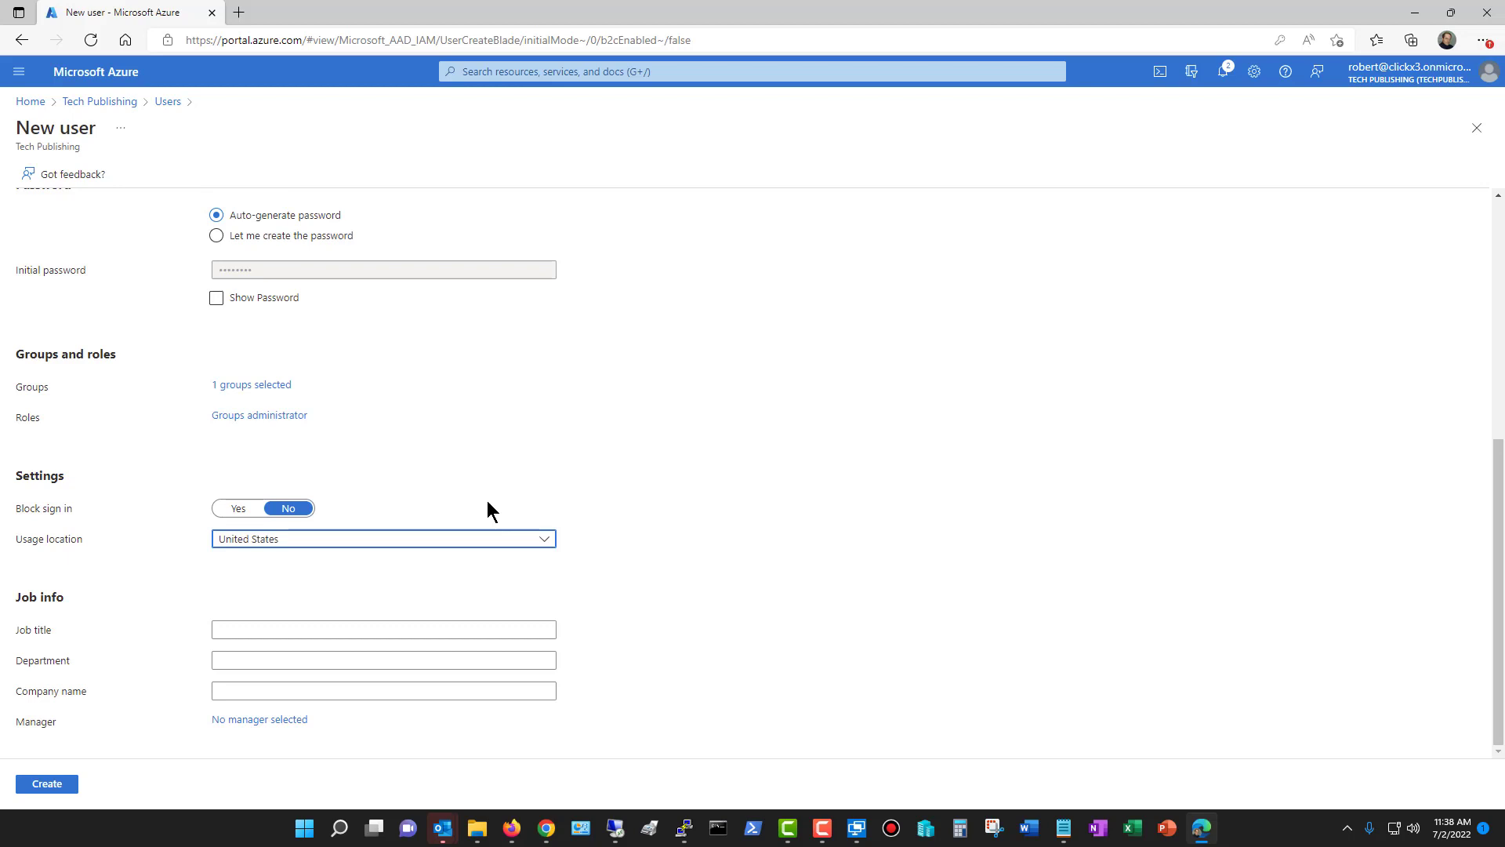
- Create the user account, leaving job title and manager empty
click(274, 628)
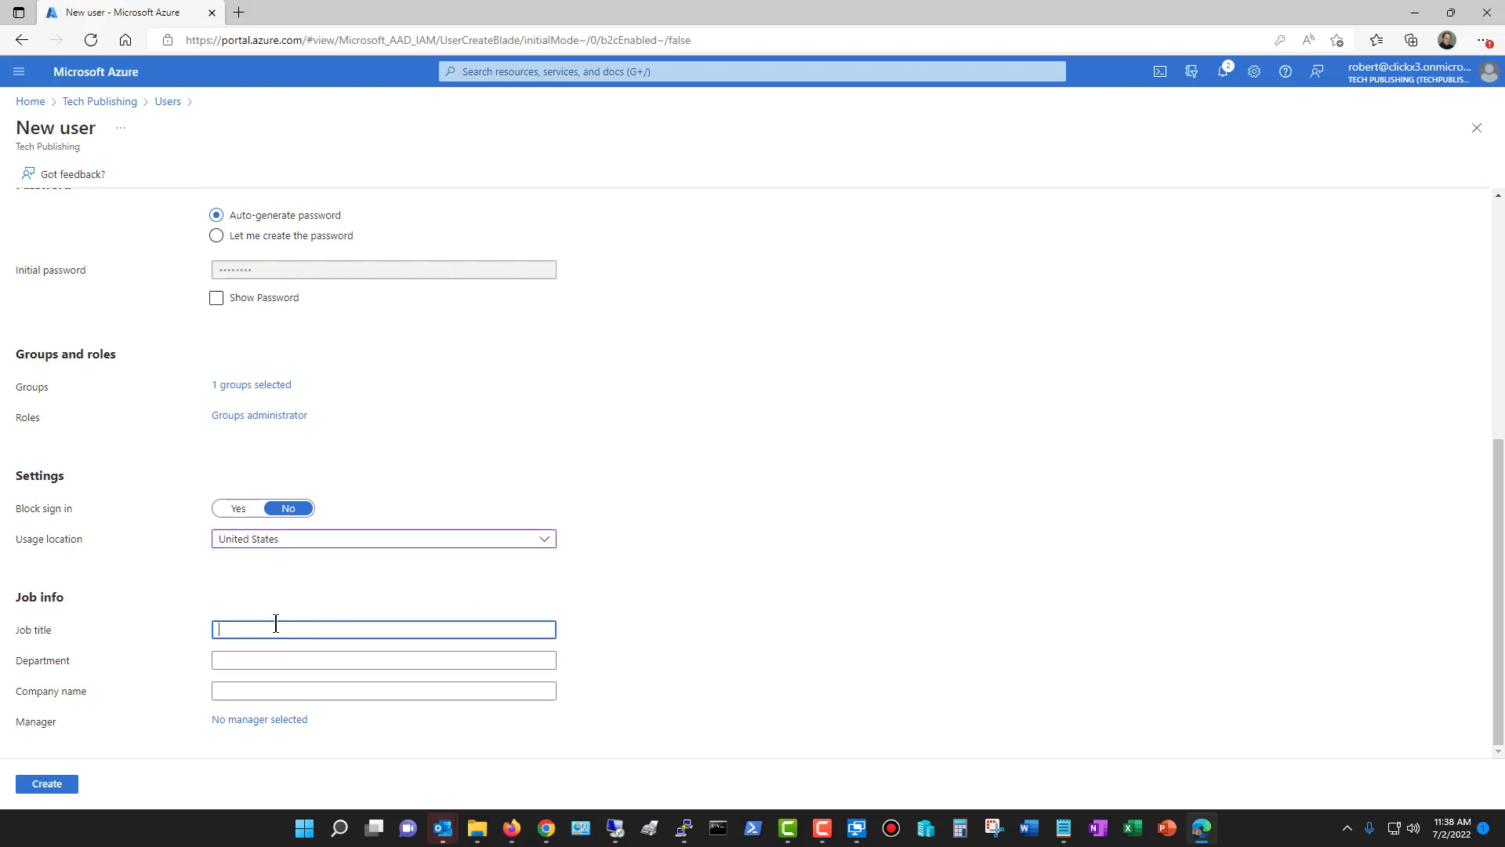
click(252, 720)
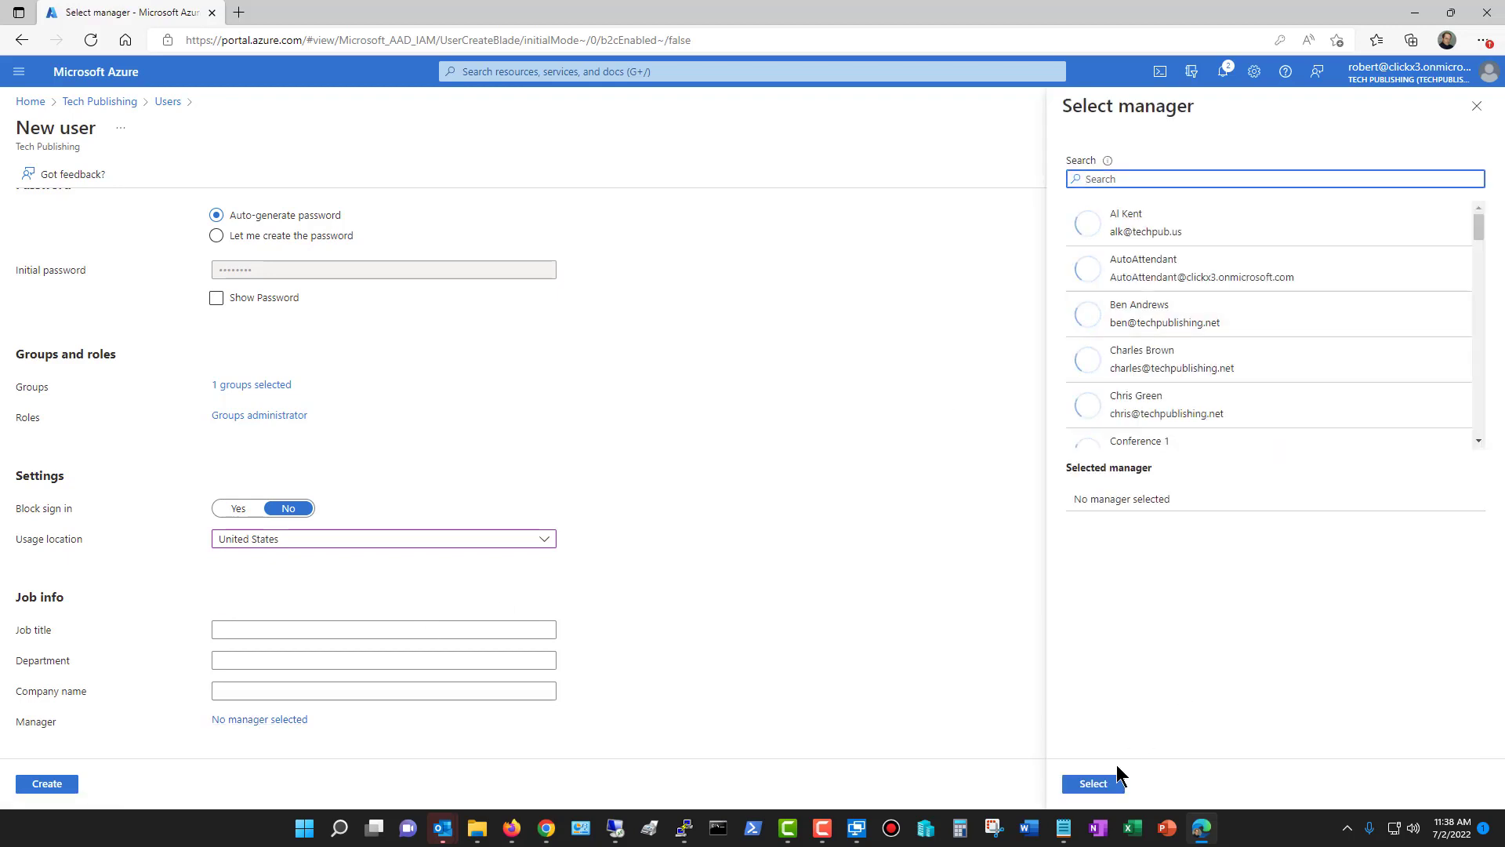
click(1476, 106)
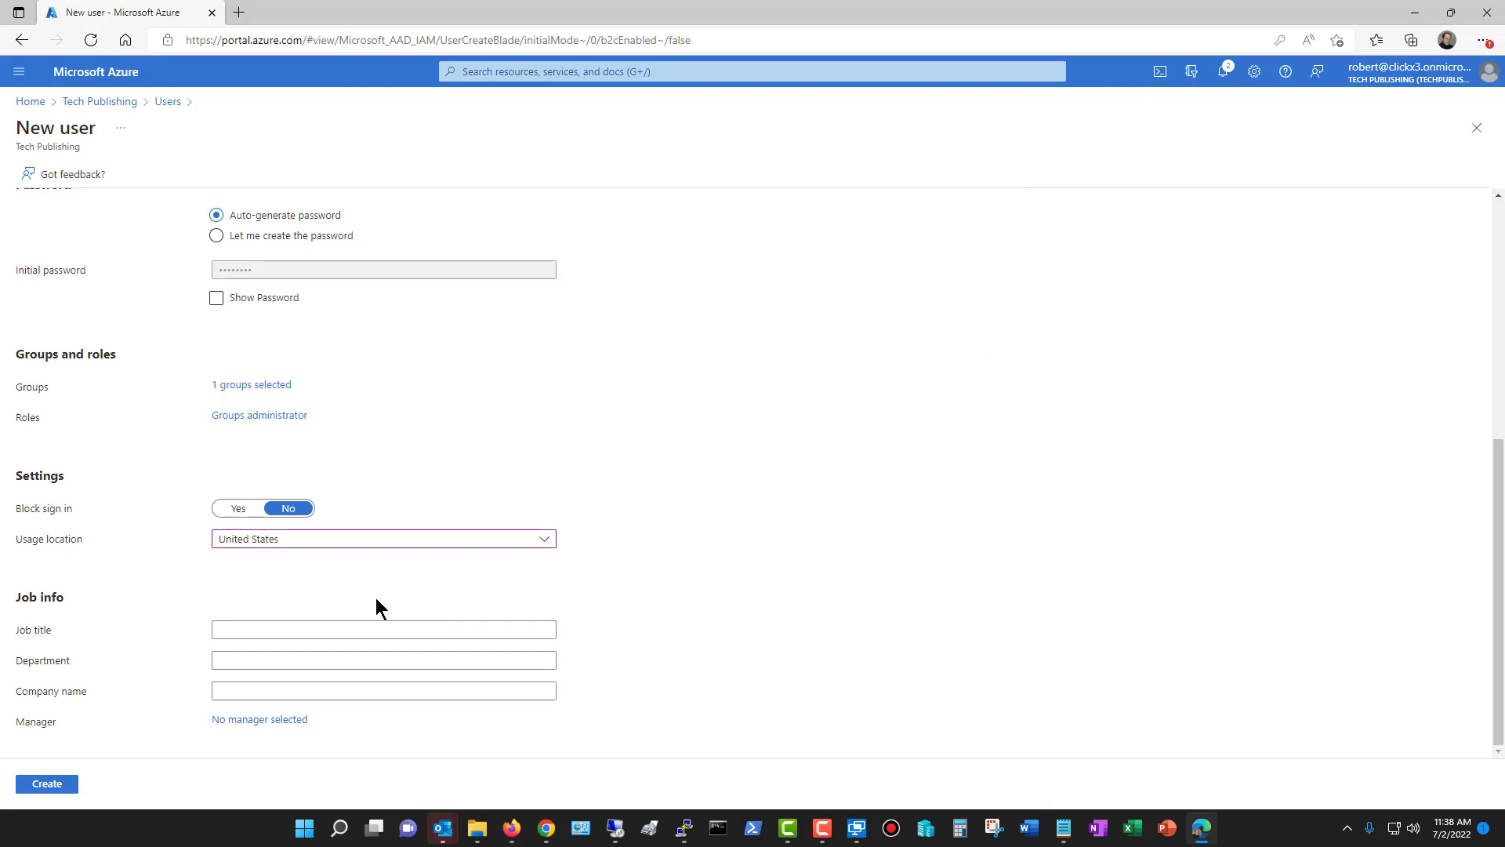
click(55, 783)
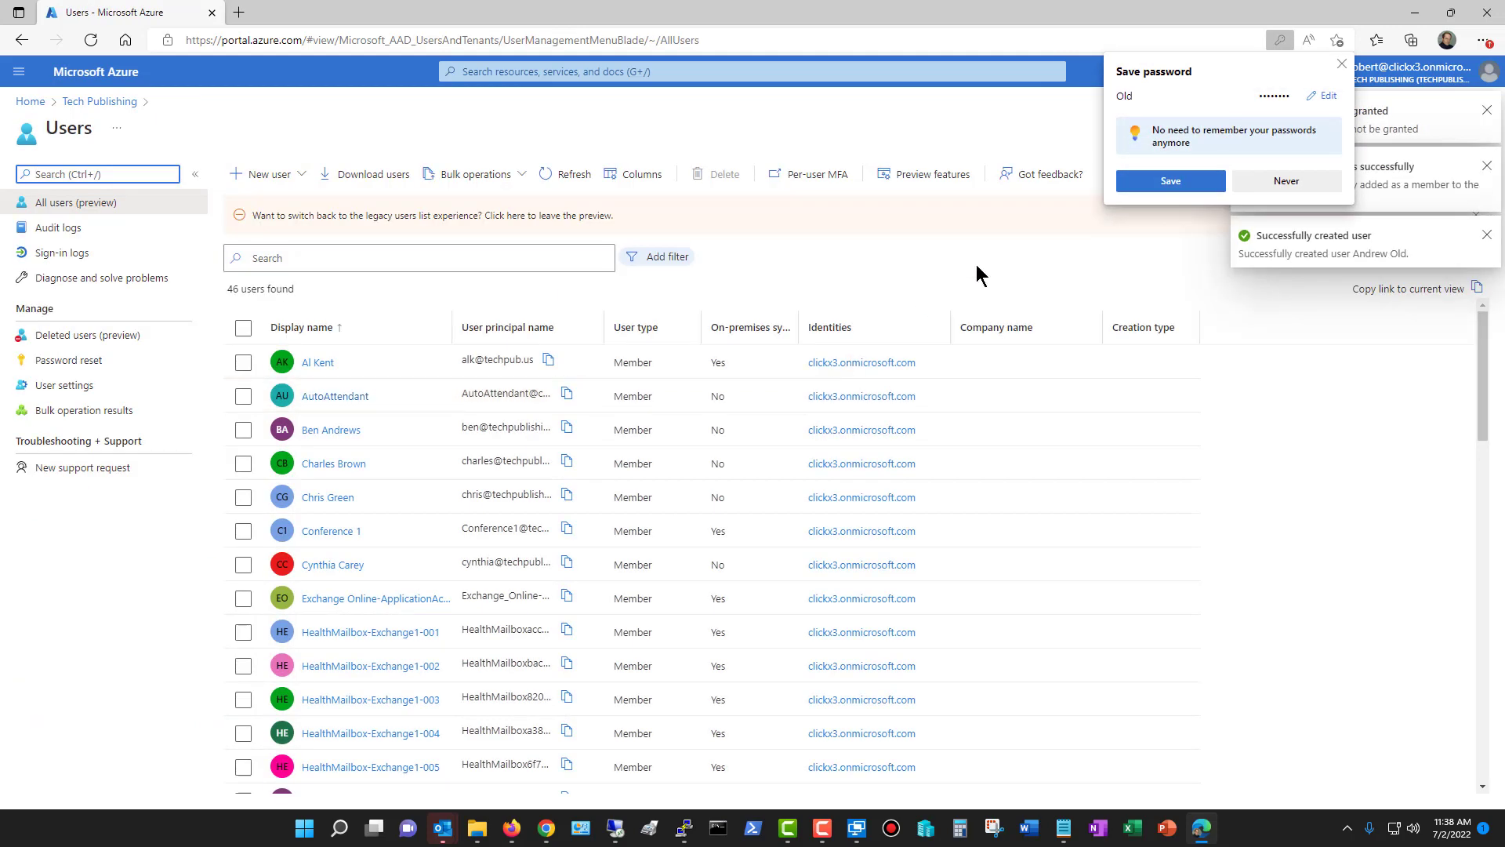
- Dismiss the save-password popup, check notifications and refresh the Users list to 47 users
click(1341, 64)
click(1222, 72)
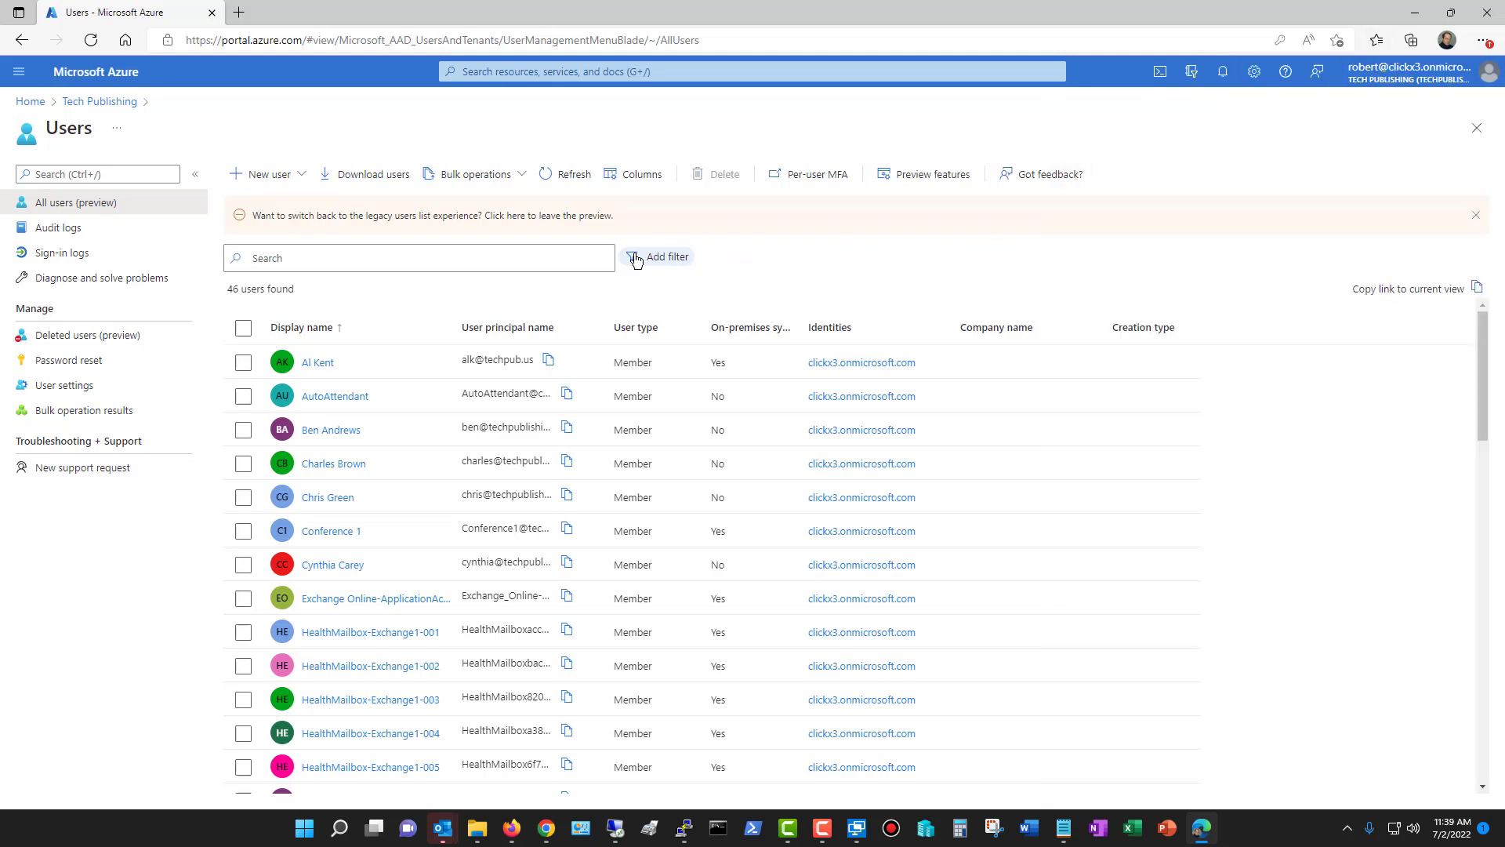
click(573, 173)
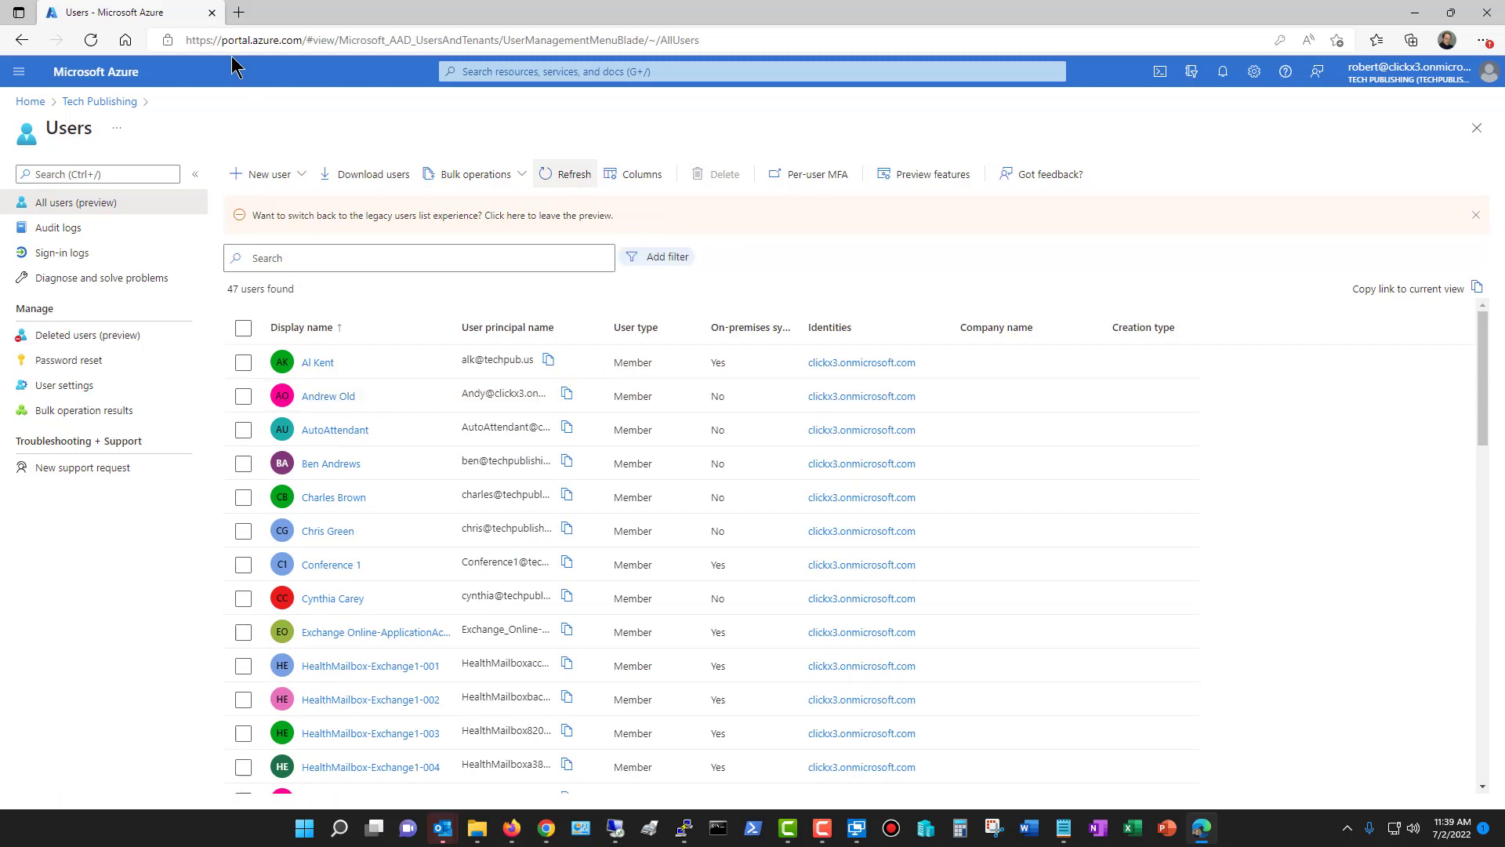
- Go to admin.microsoft.com in a new Edge tab
click(237, 13)
text(a)
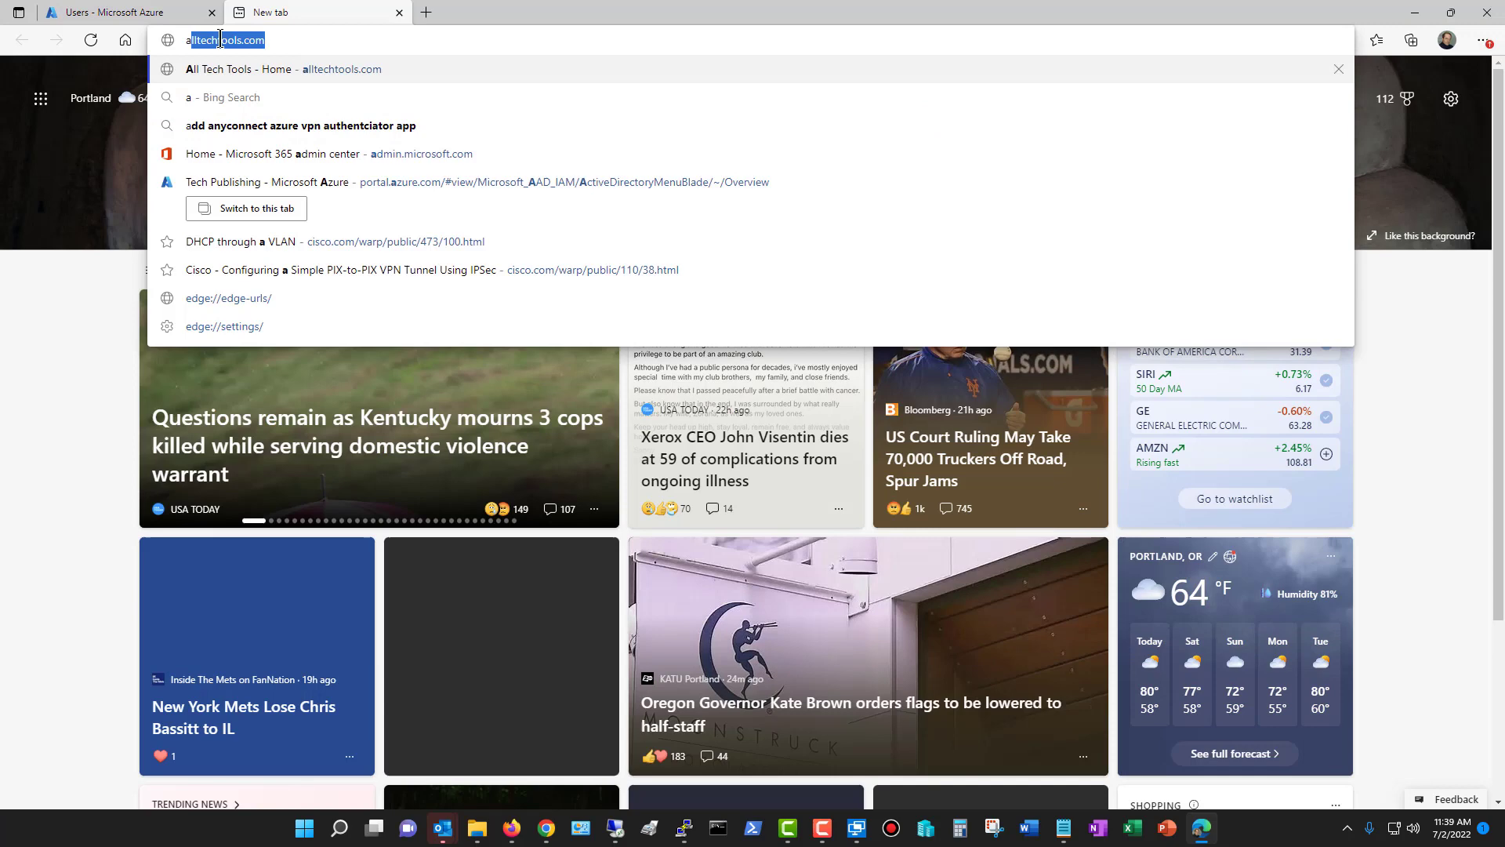
text(dmin.microsoft.)
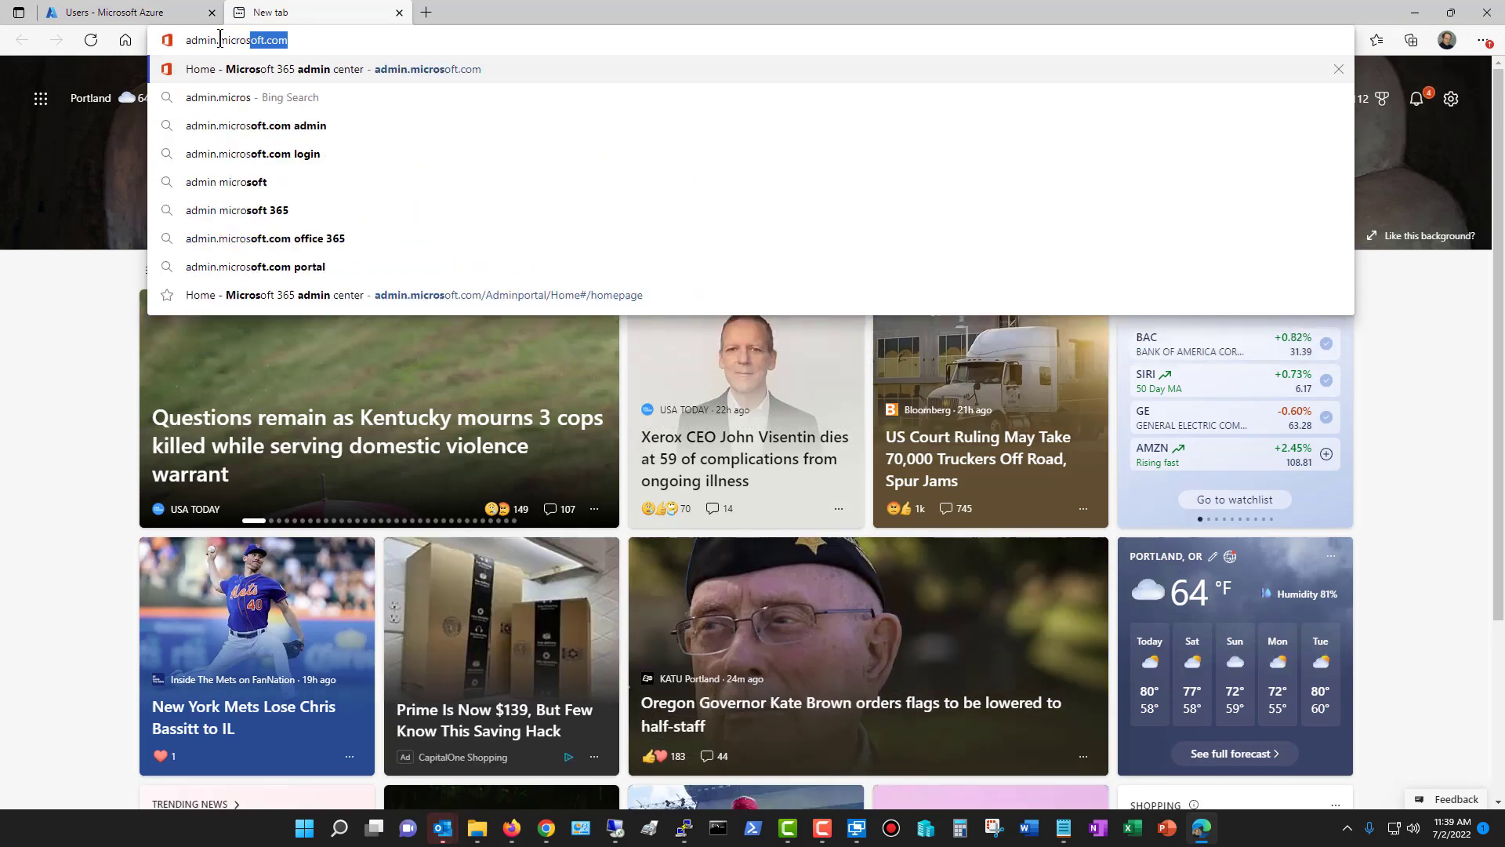
text(com)
key(Return)
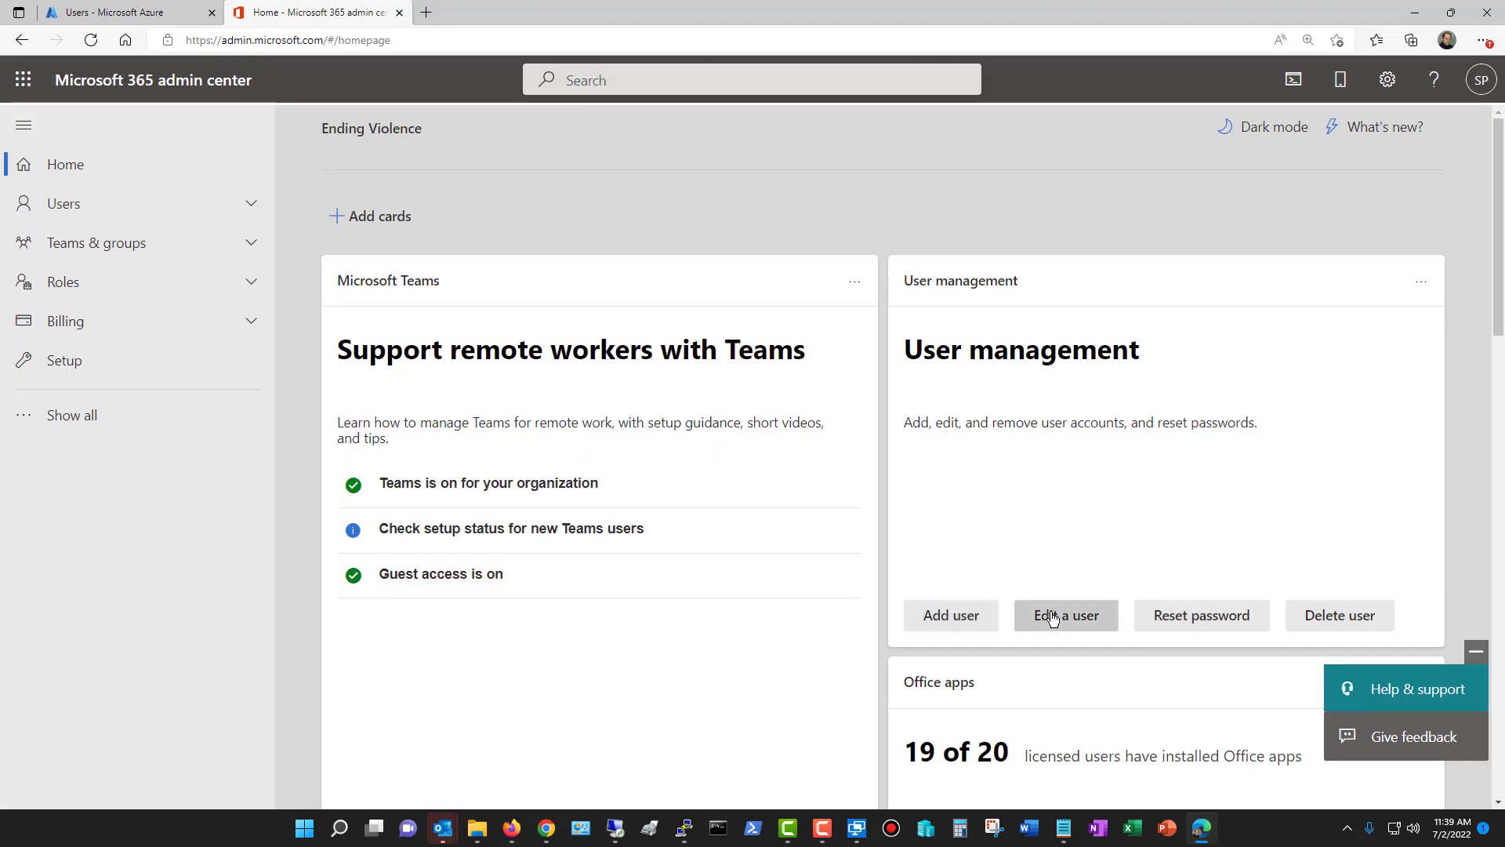
- Add a user with names filled in and an automatic password with no forced change, without emailing it
click(961, 619)
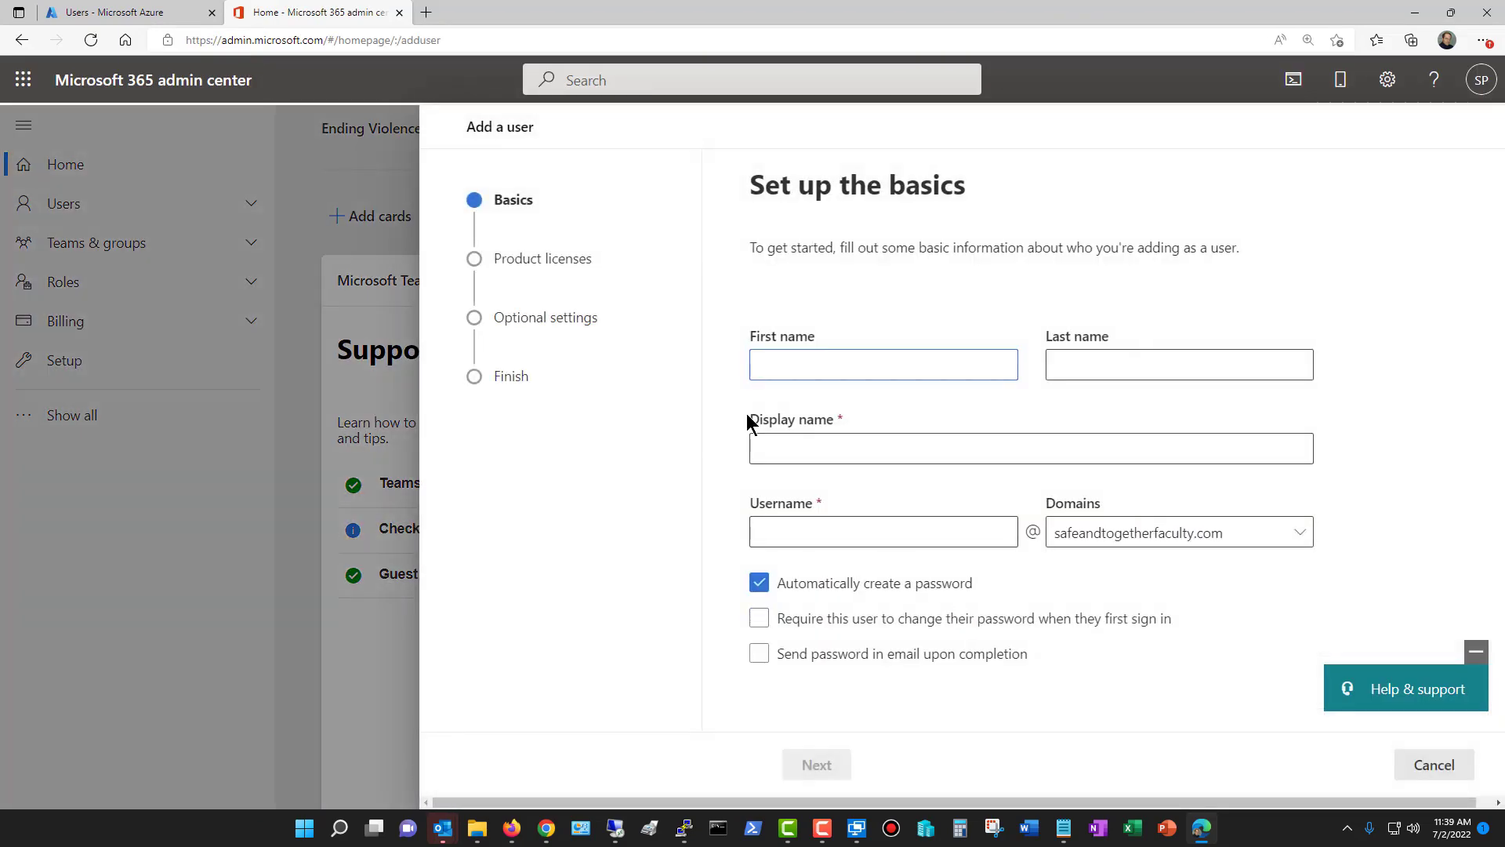
click(828, 370)
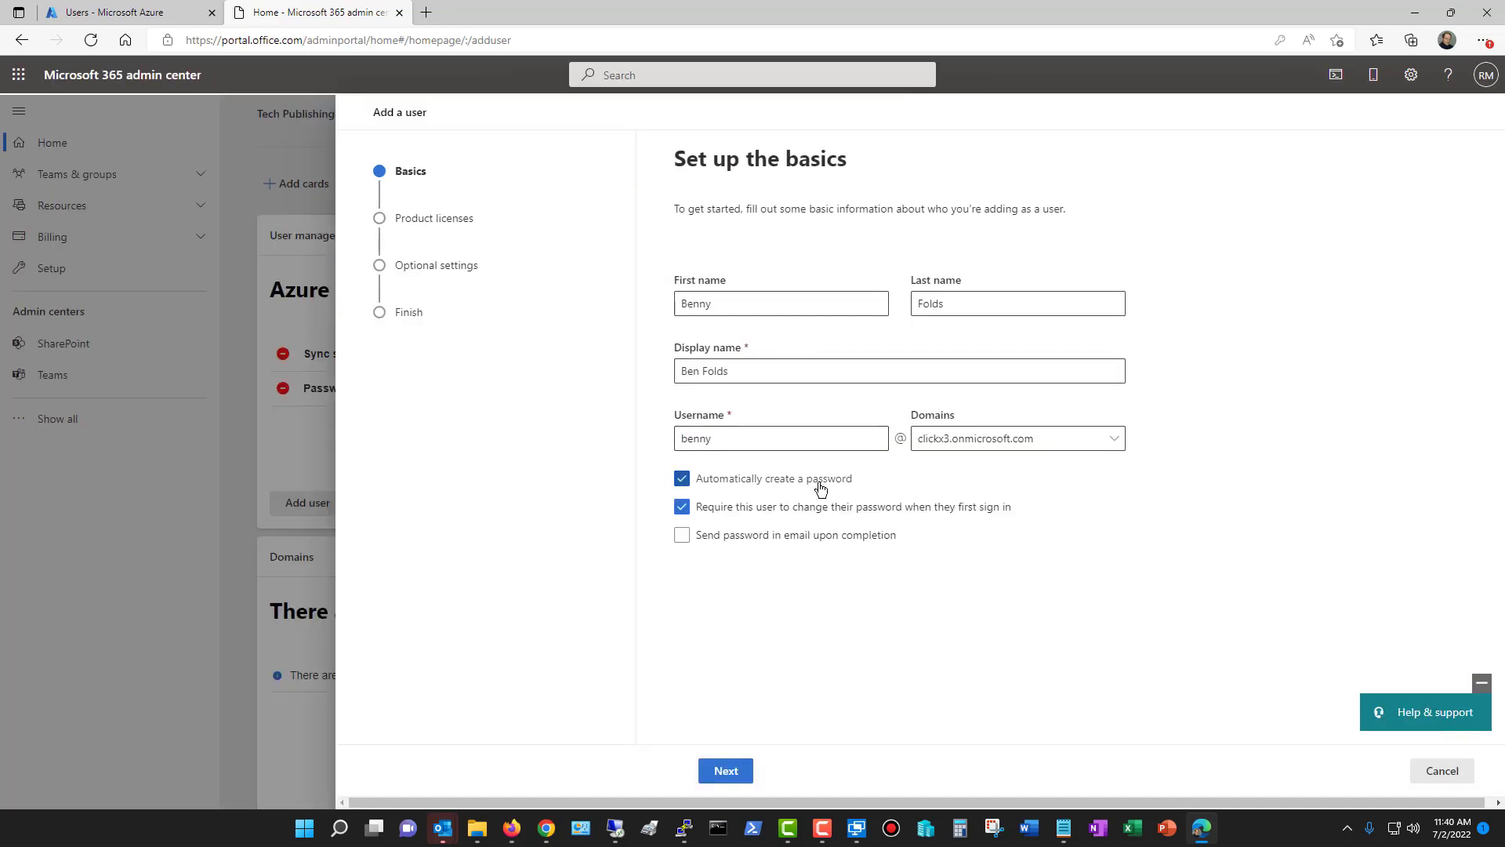
click(826, 488)
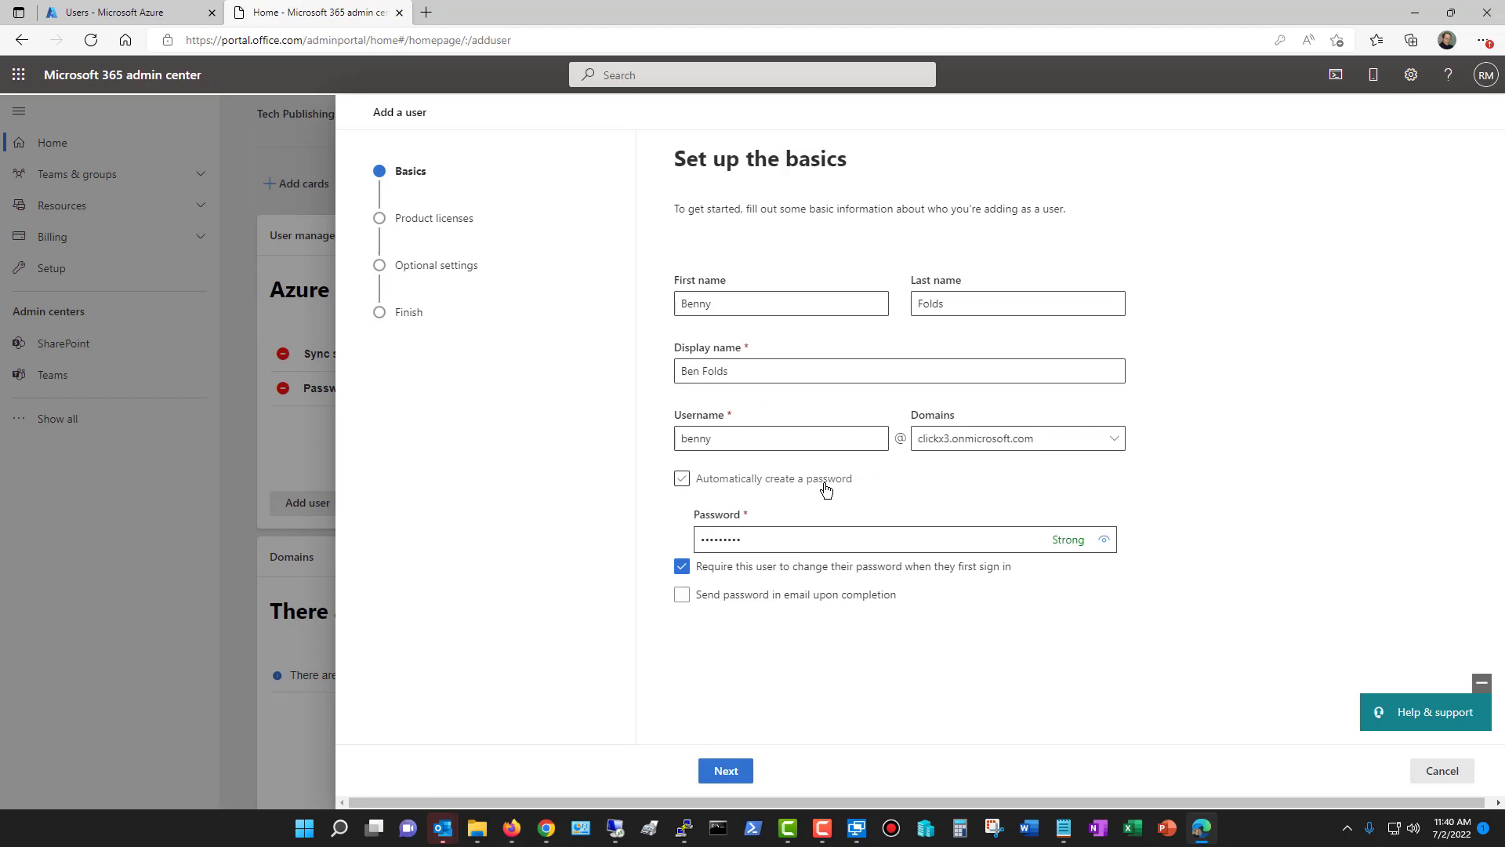
click(825, 486)
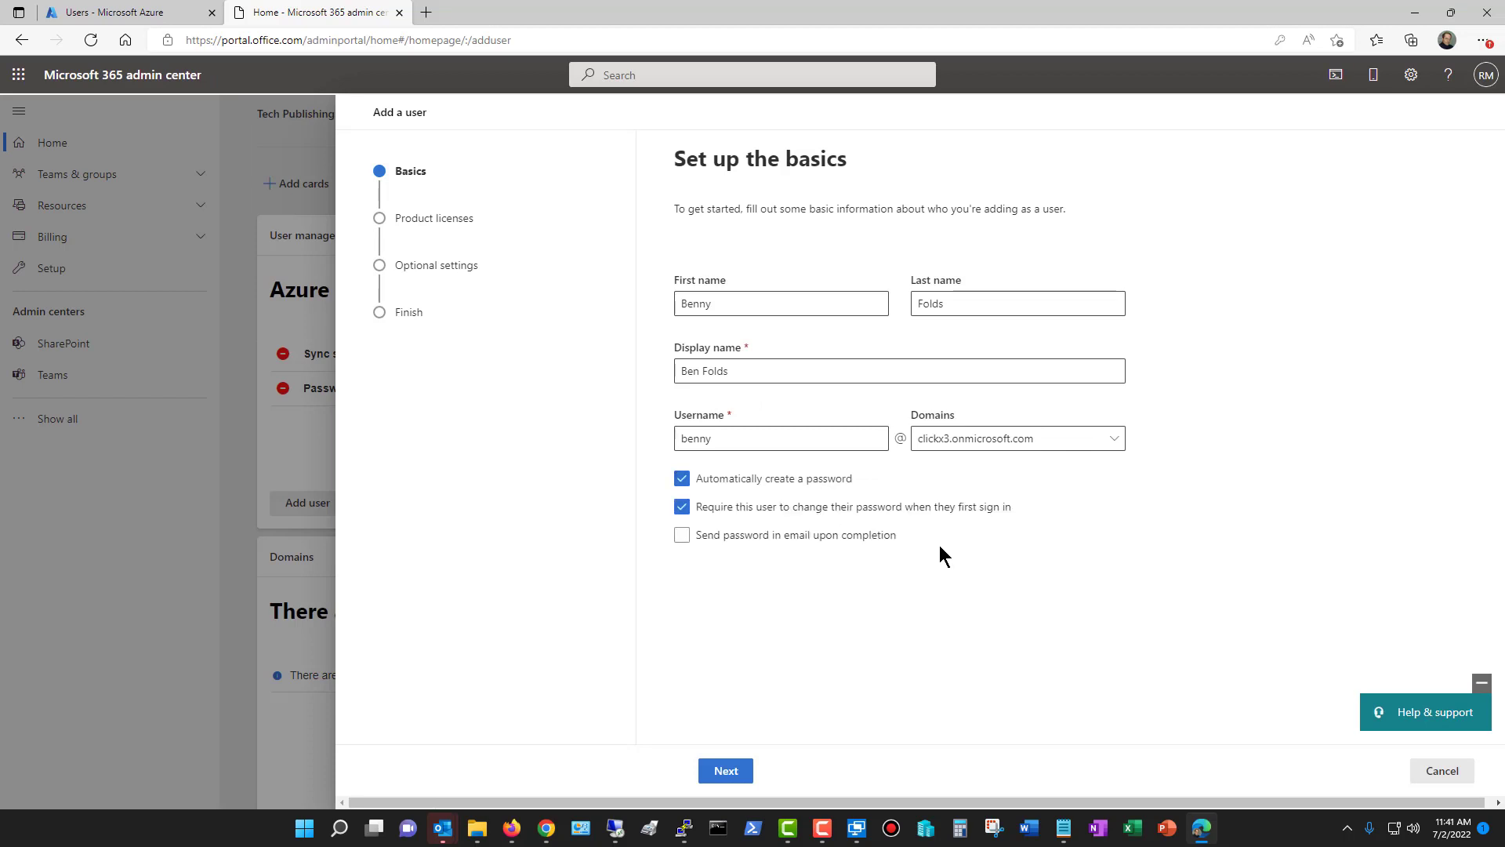
click(681, 510)
click(681, 535)
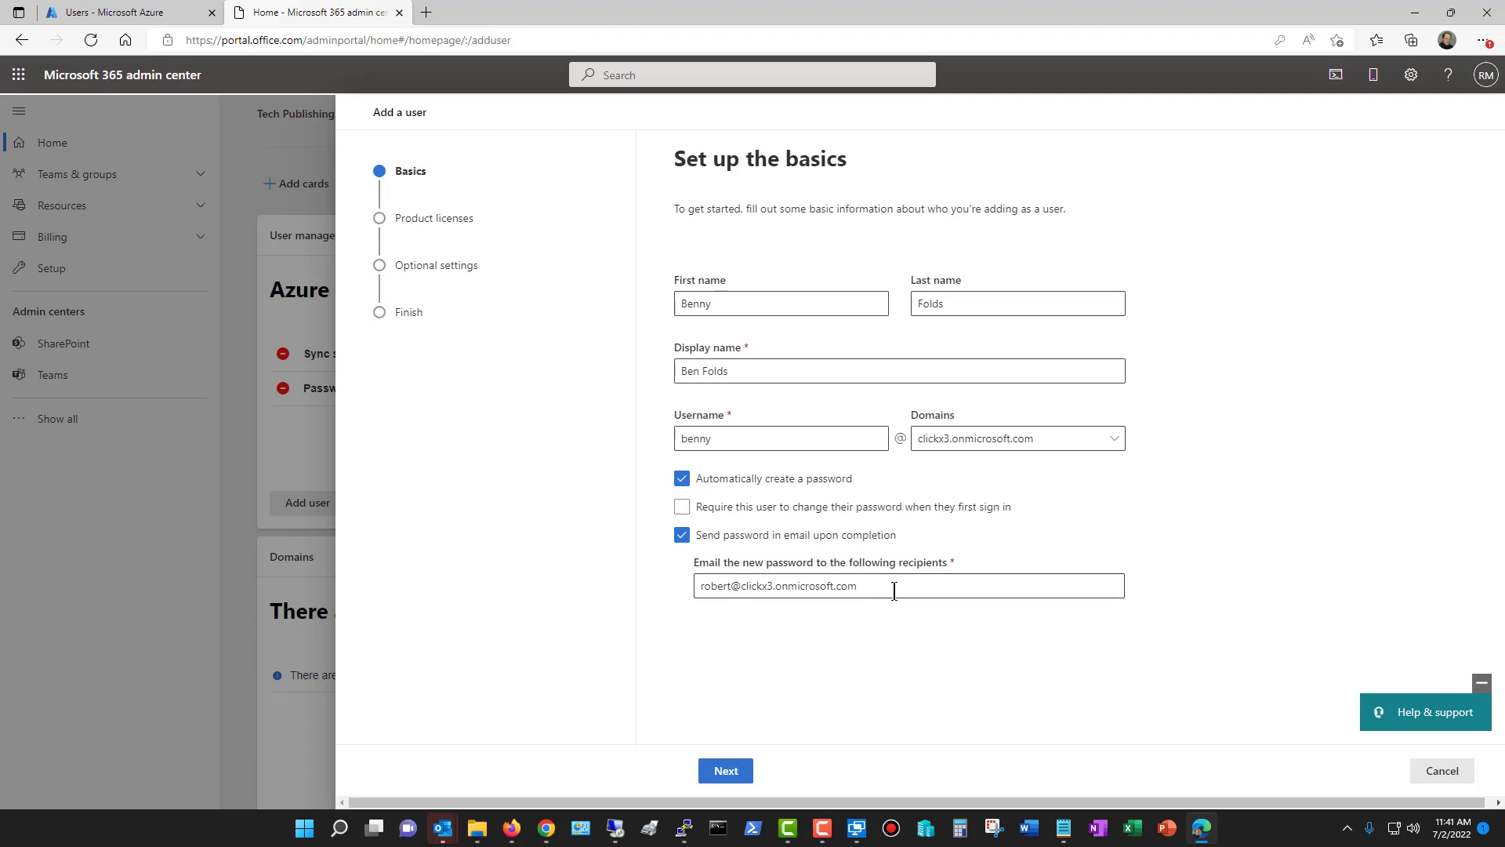
click(681, 535)
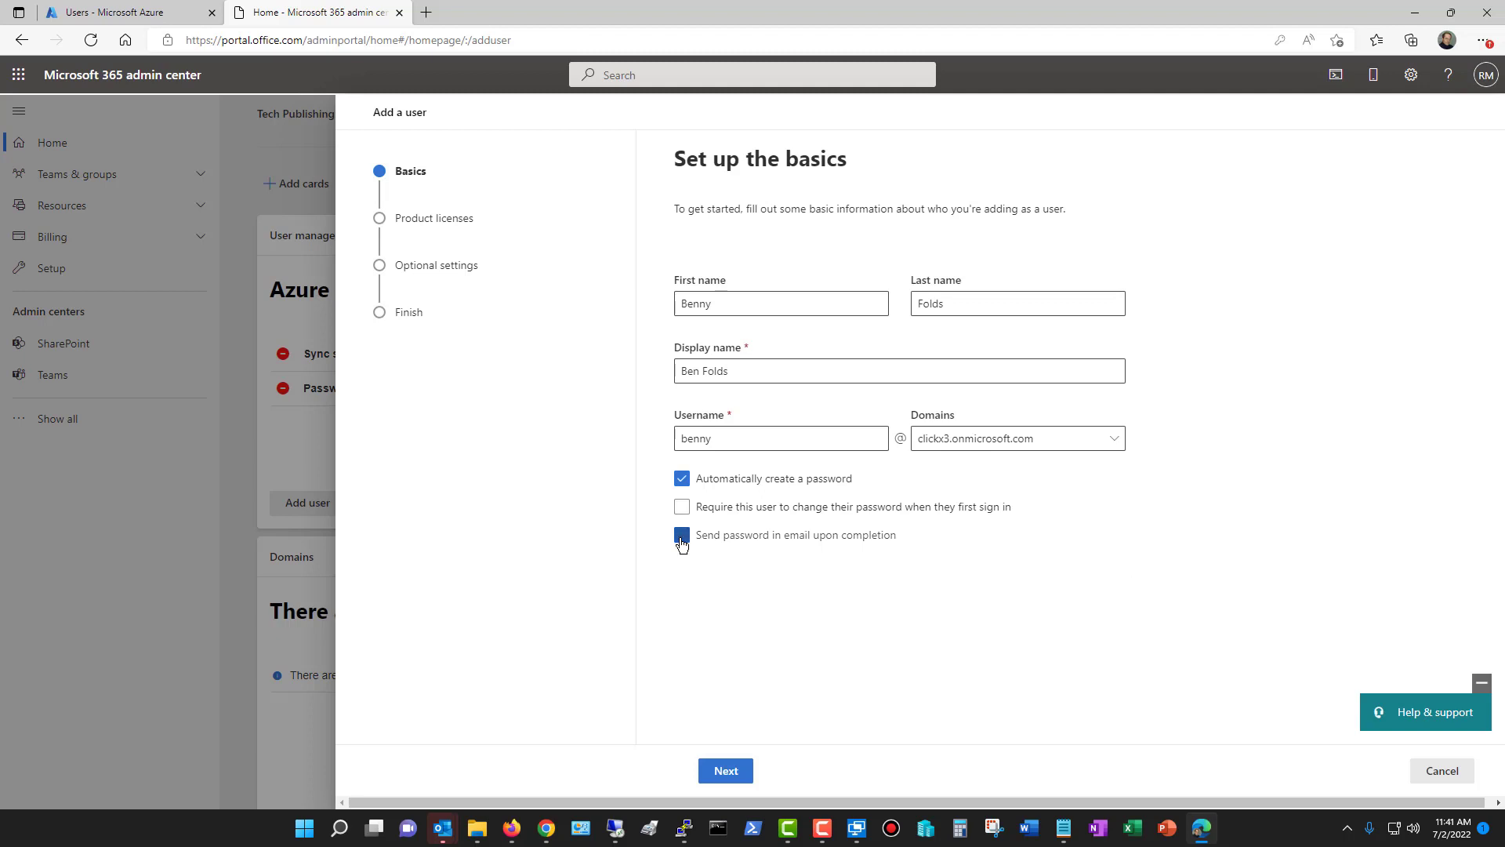
click(726, 773)
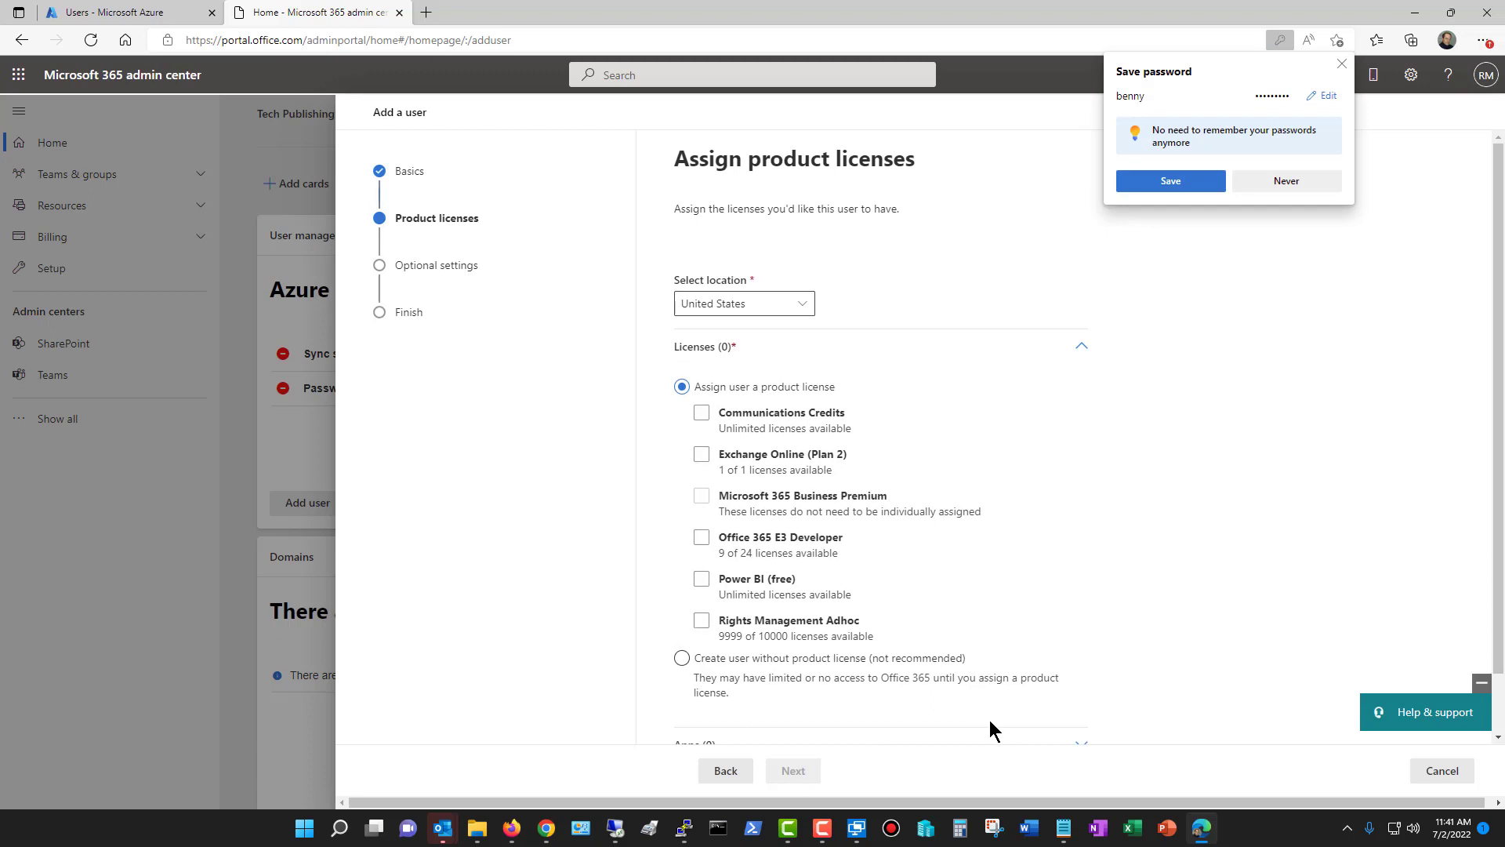
- Assign the Office 365 E3 Developer license and proceed to Optional settings
click(1342, 64)
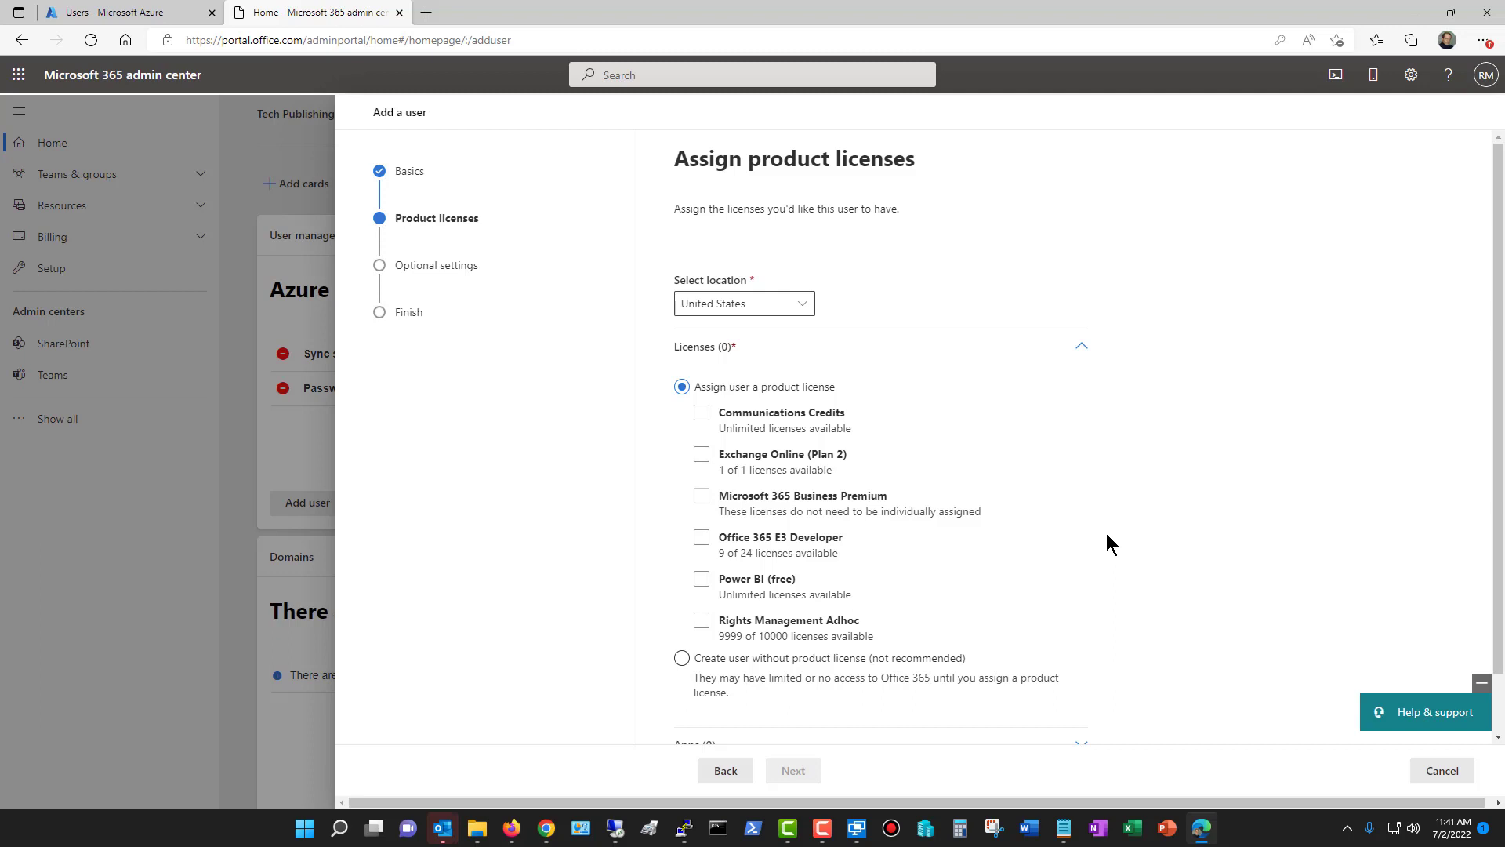
click(697, 545)
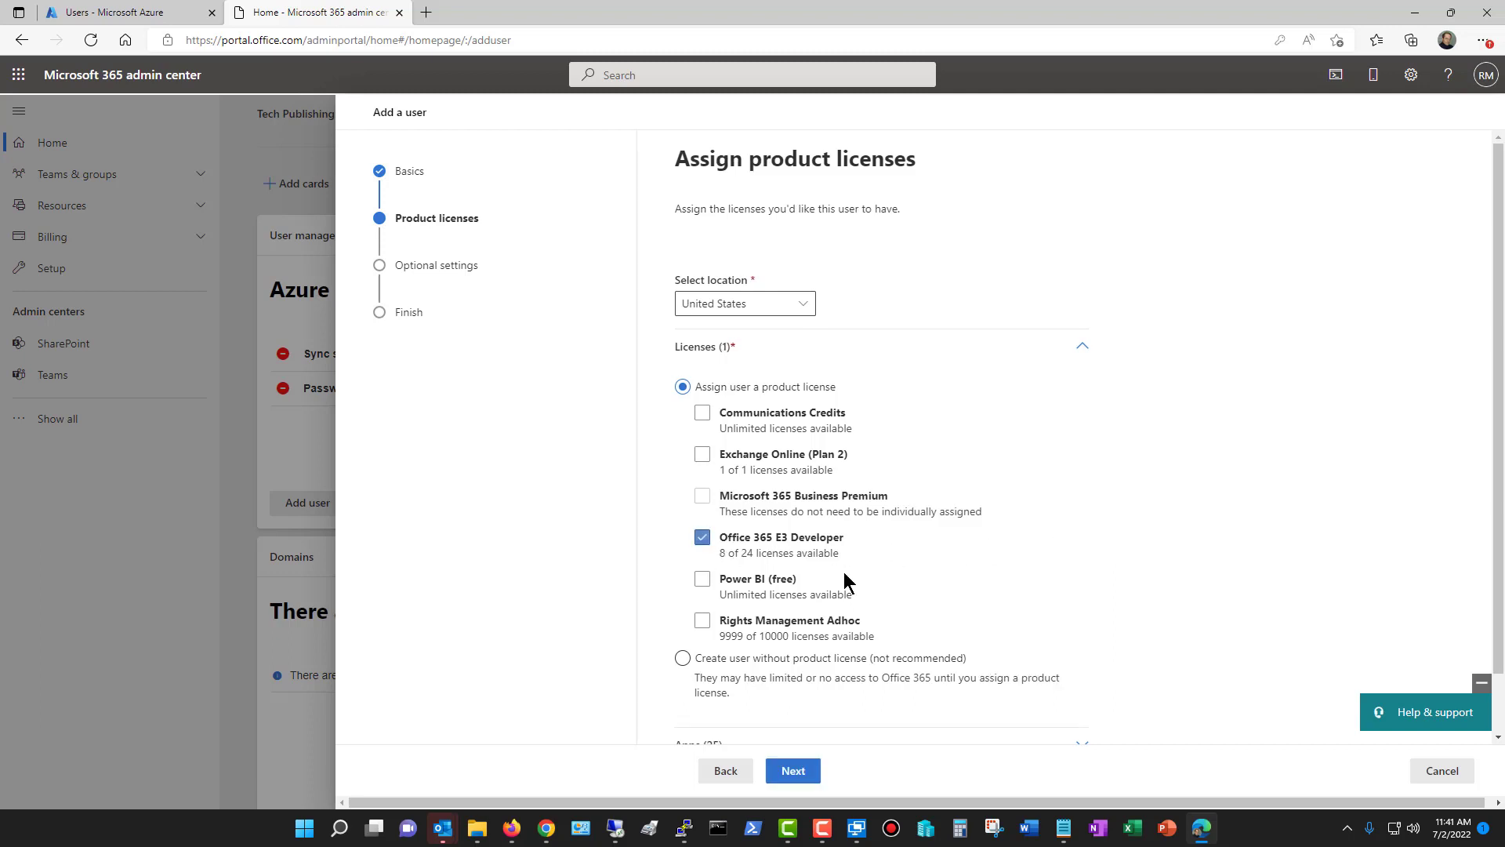
click(790, 774)
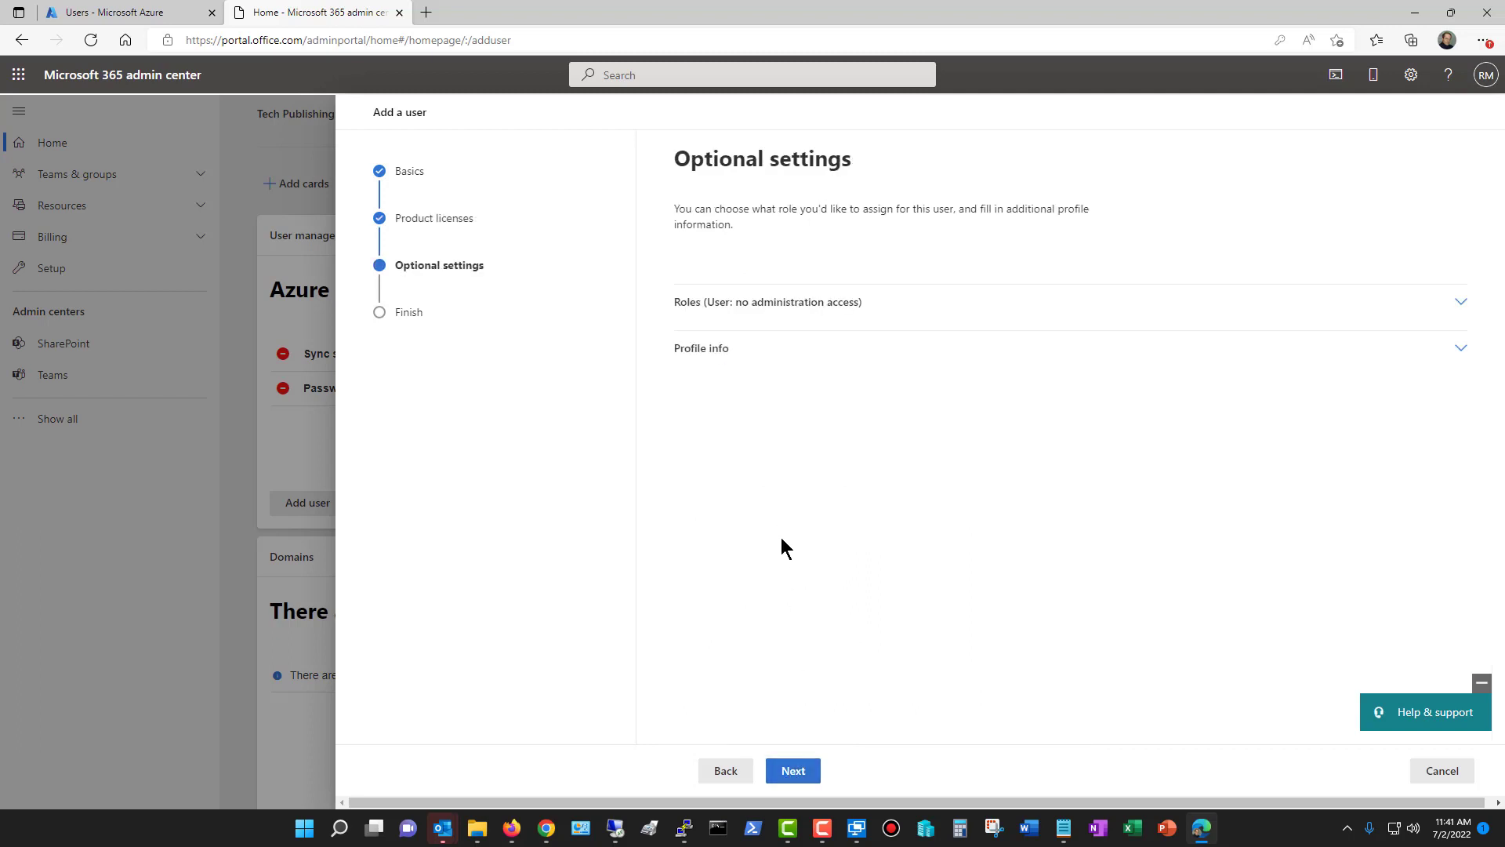
- Browse roles by category but keep User (no admin center access), then go to Review and finish
click(1268, 302)
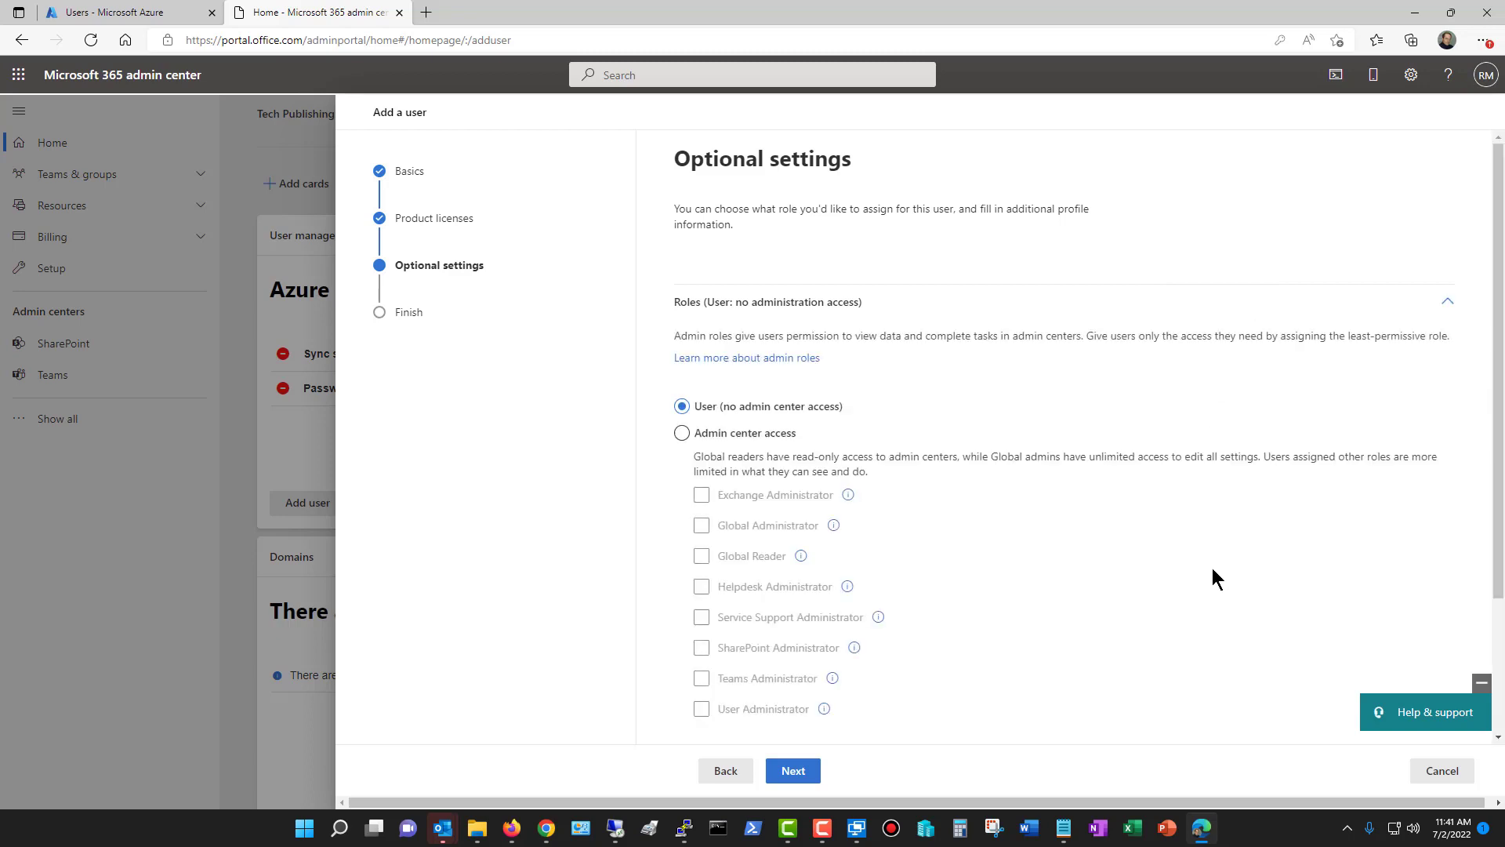
scroll(1211, 580, down, 2)
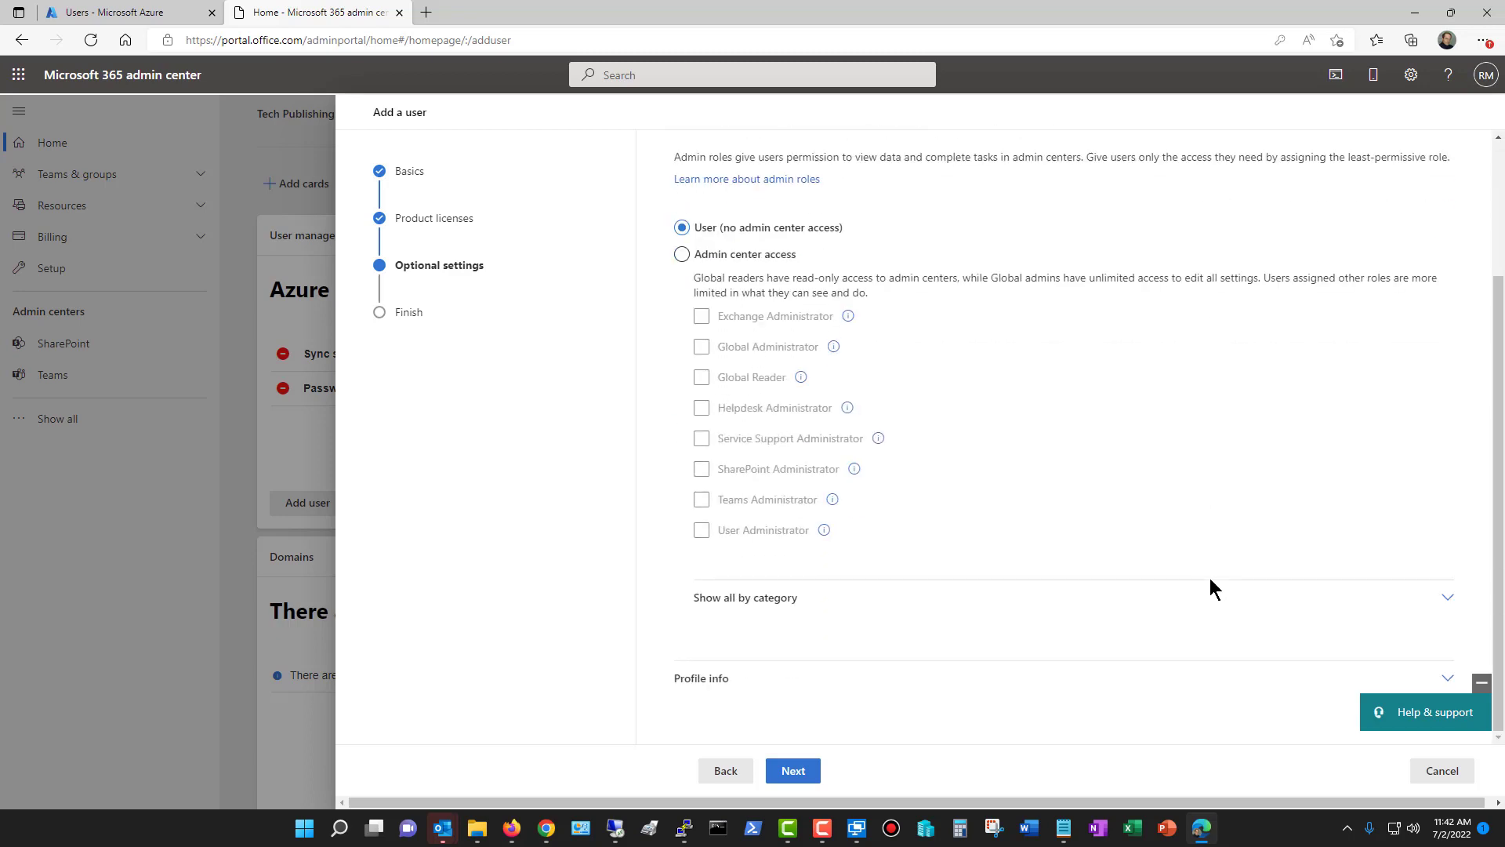
click(899, 603)
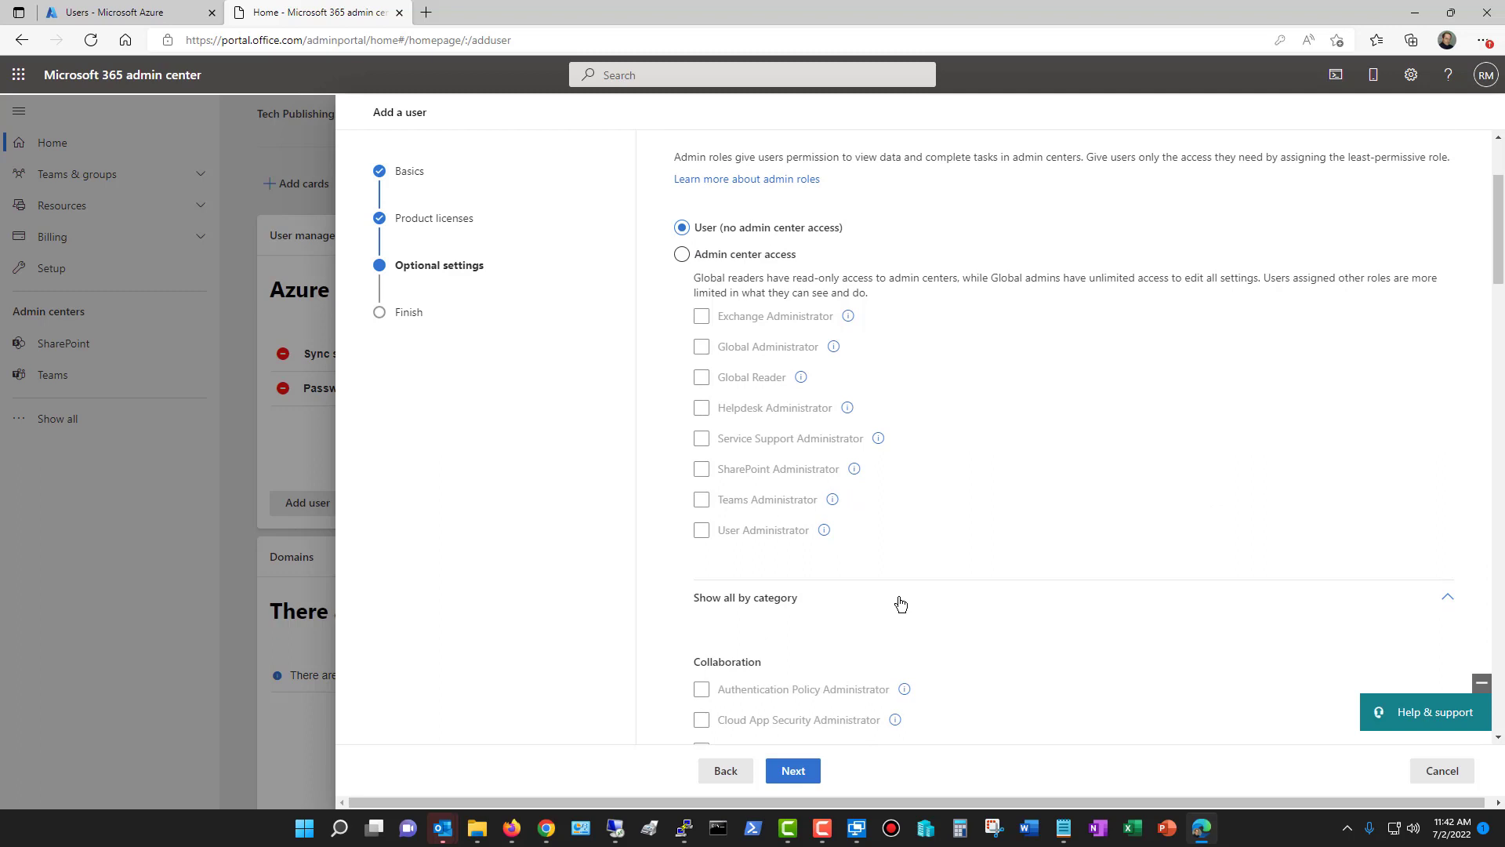
scroll(900, 602, down, 7)
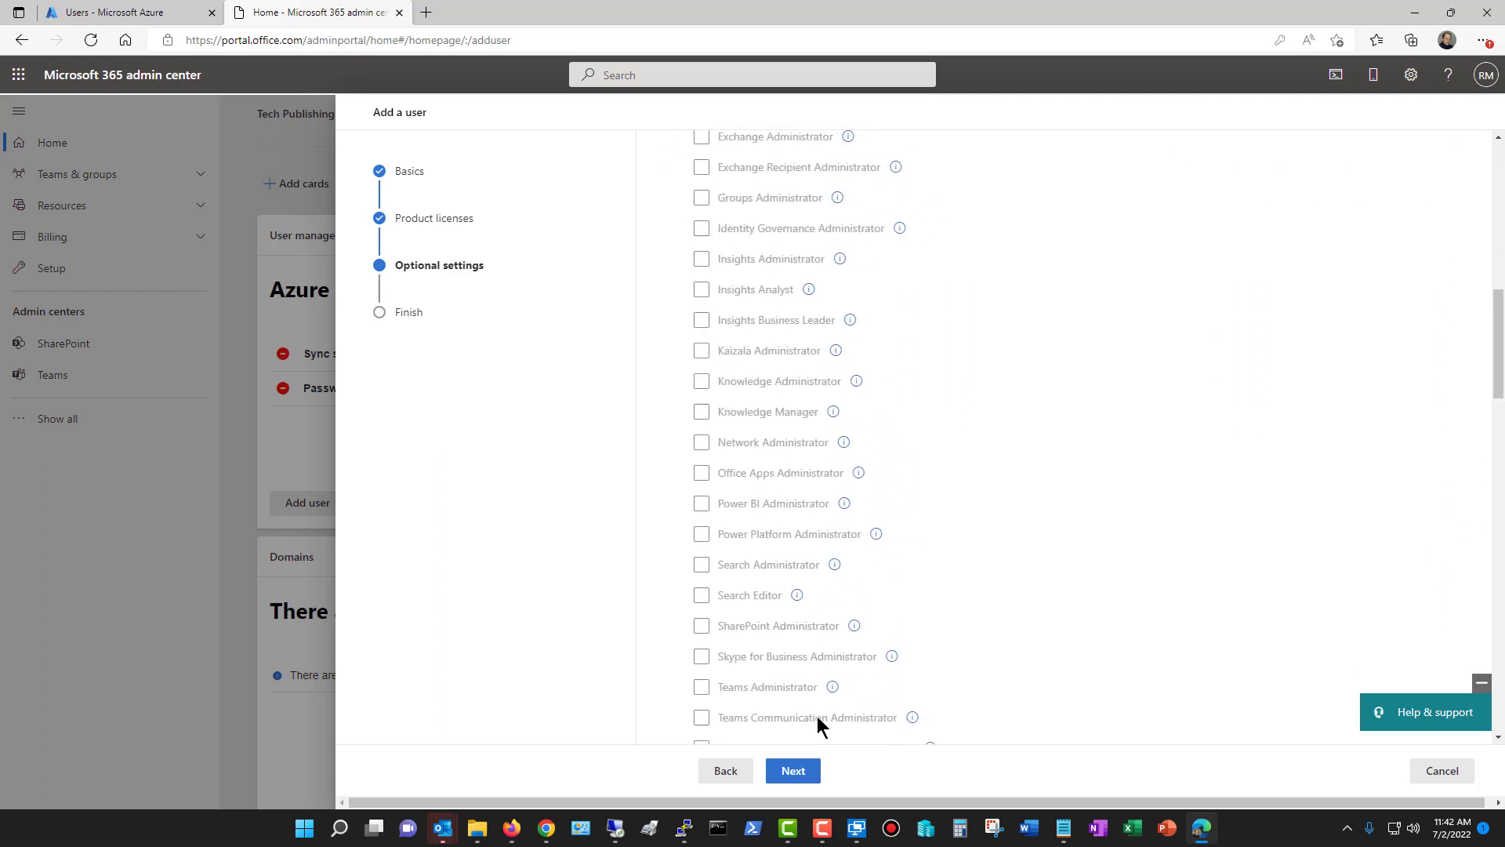
click(790, 770)
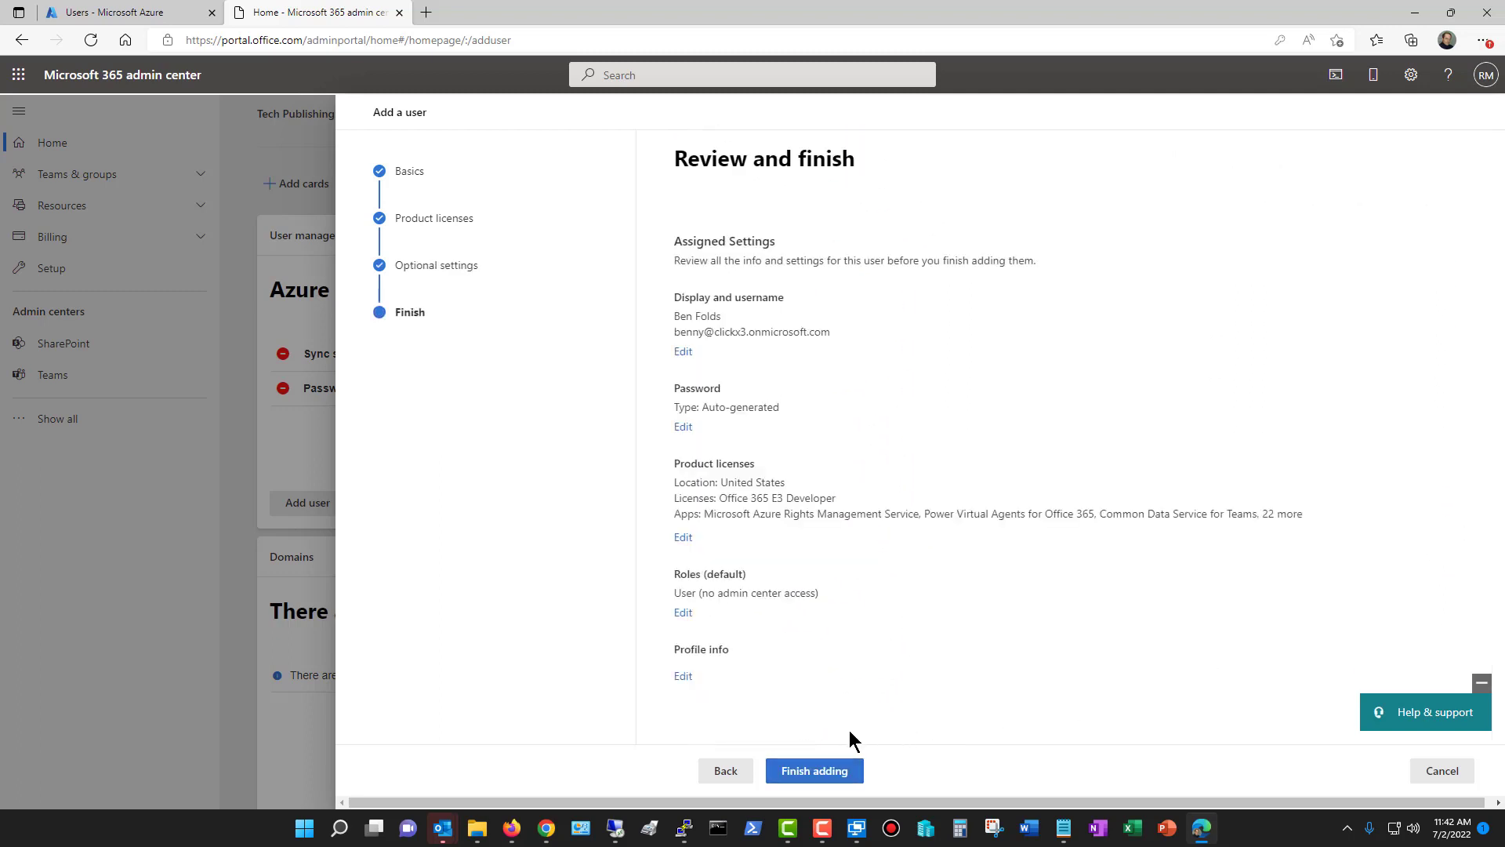
- Finish adding the new user, keep the template private to you, and close the wizard
click(815, 770)
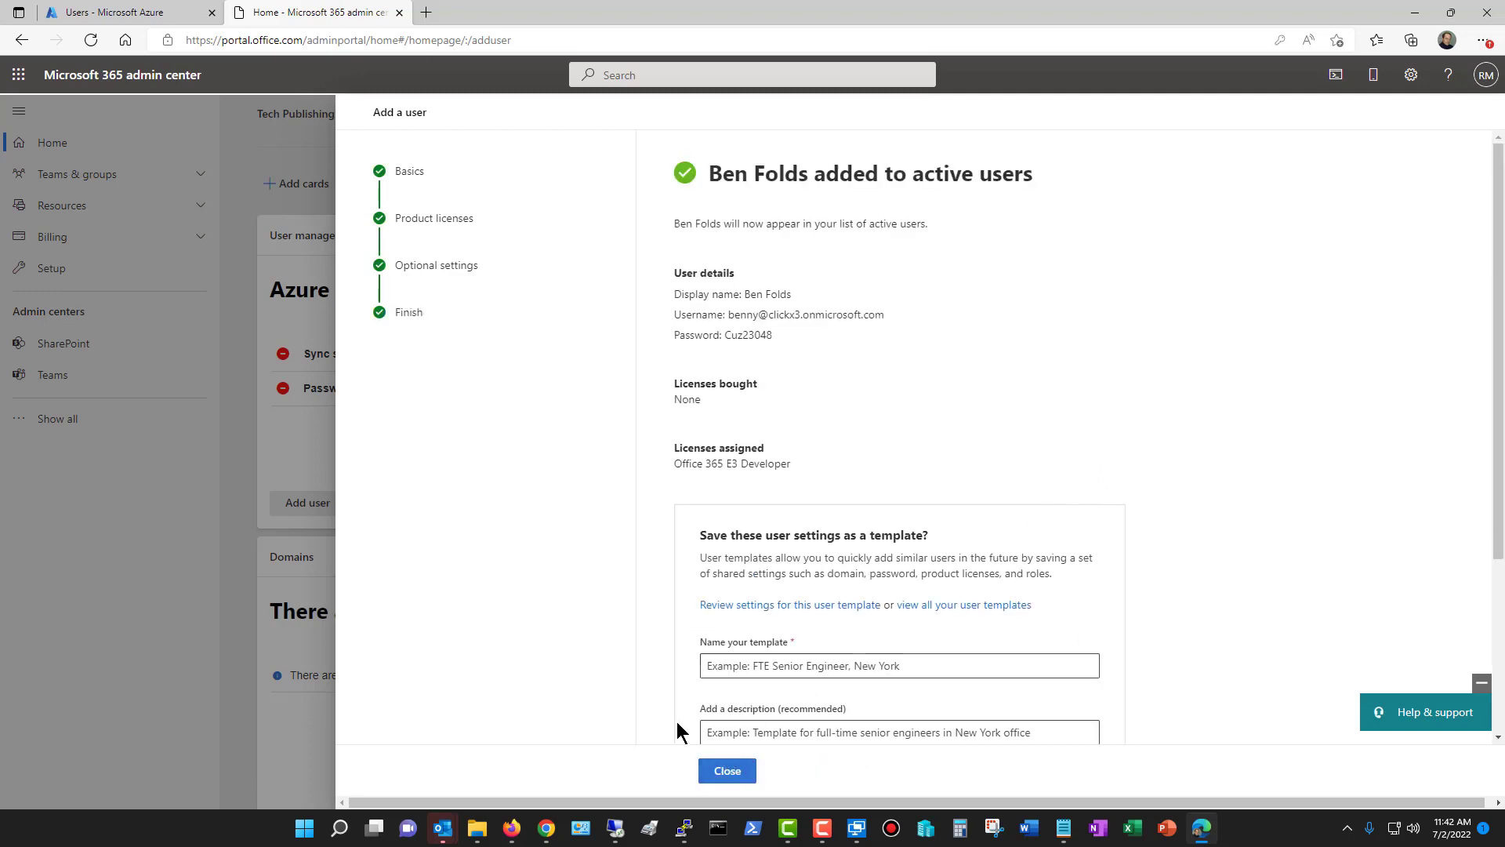
scroll(677, 733, down, 3)
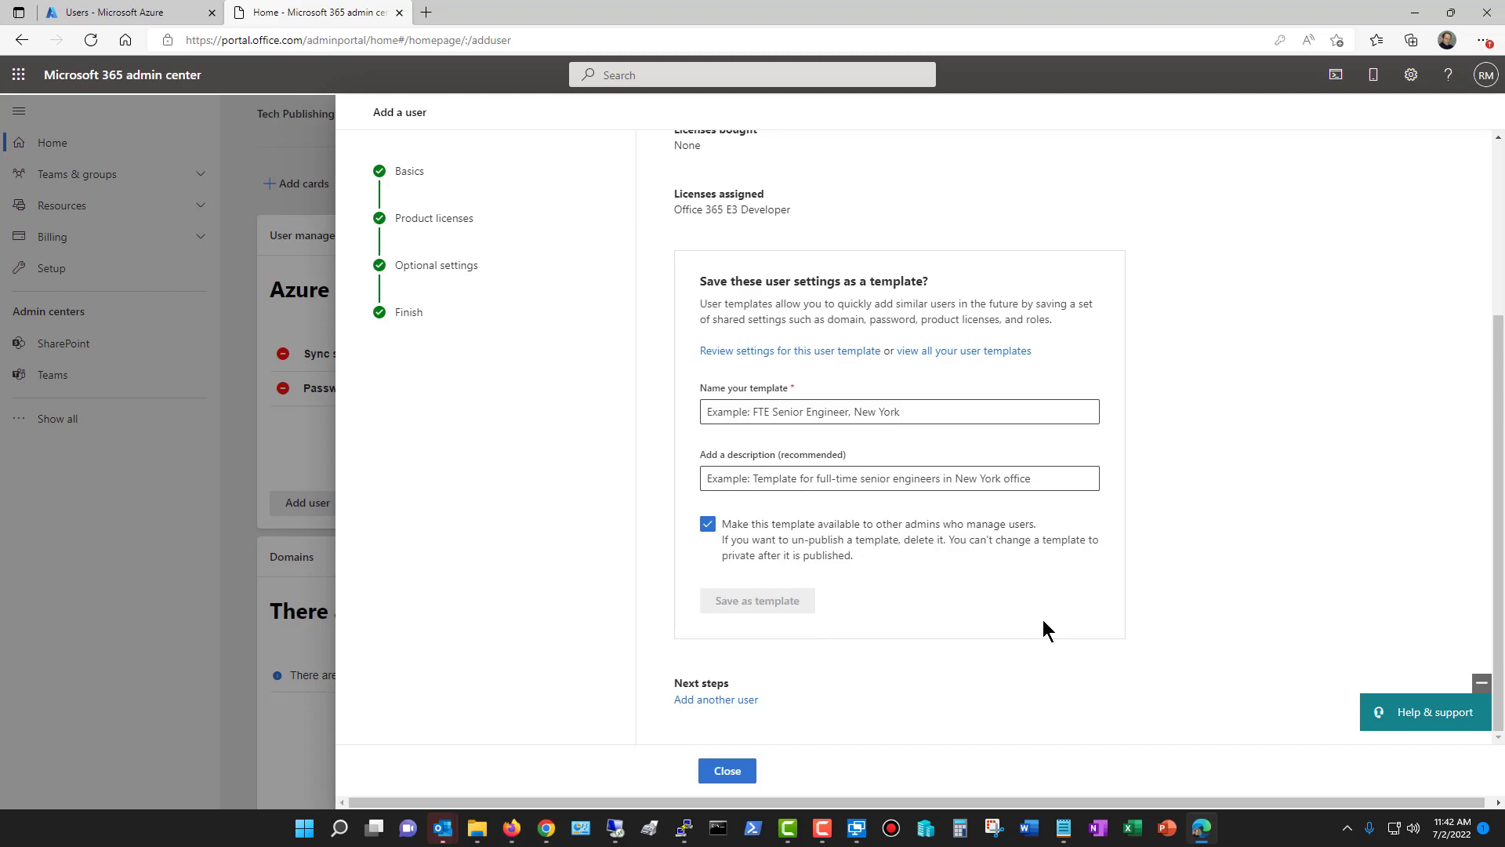
click(707, 524)
click(728, 771)
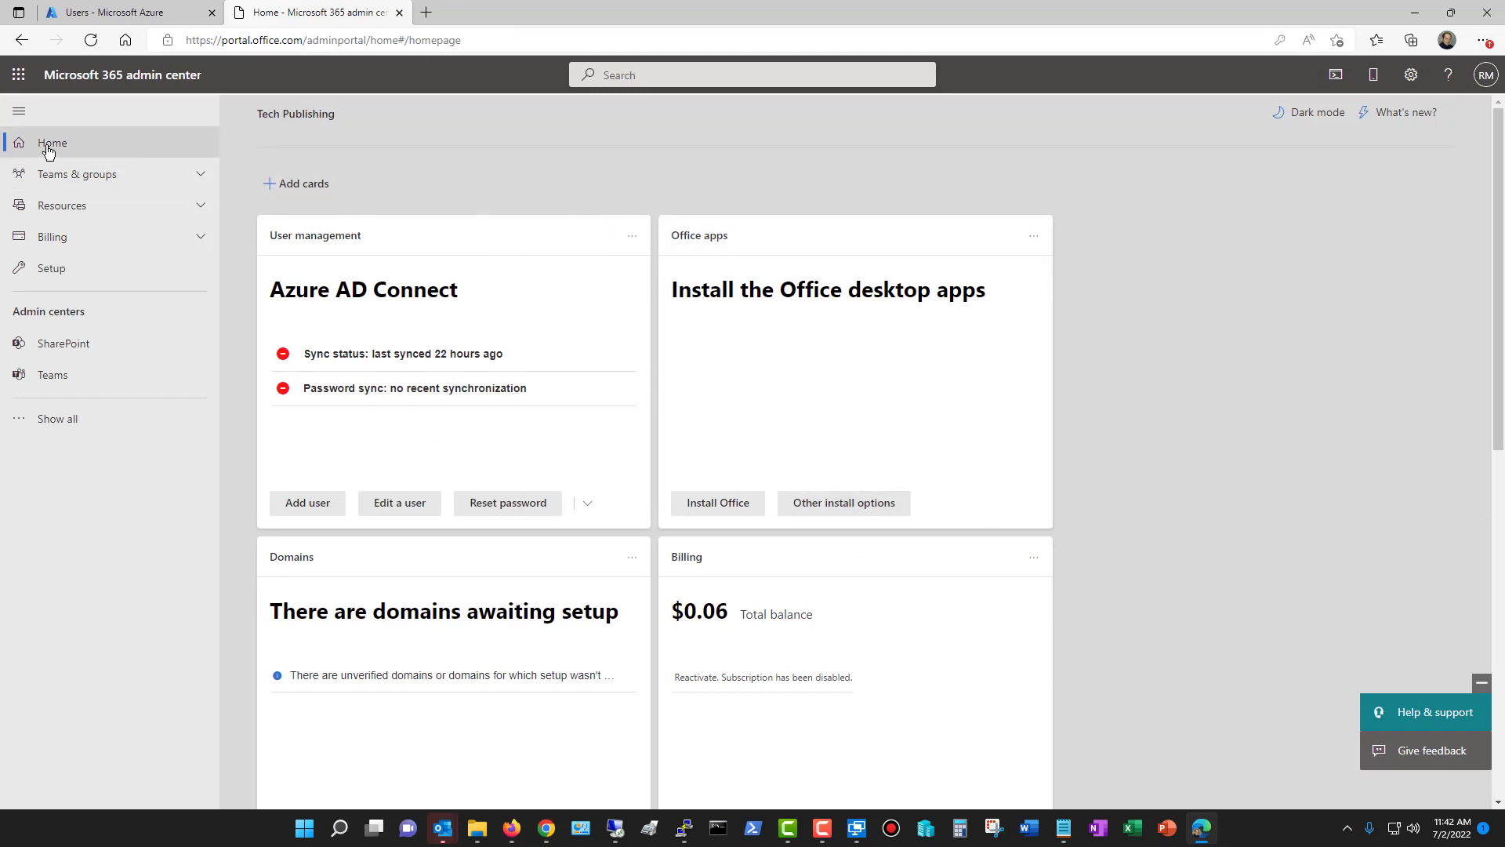
- Open Users > Active users to confirm the new user's Office 365 E3 Developer license
click(55, 418)
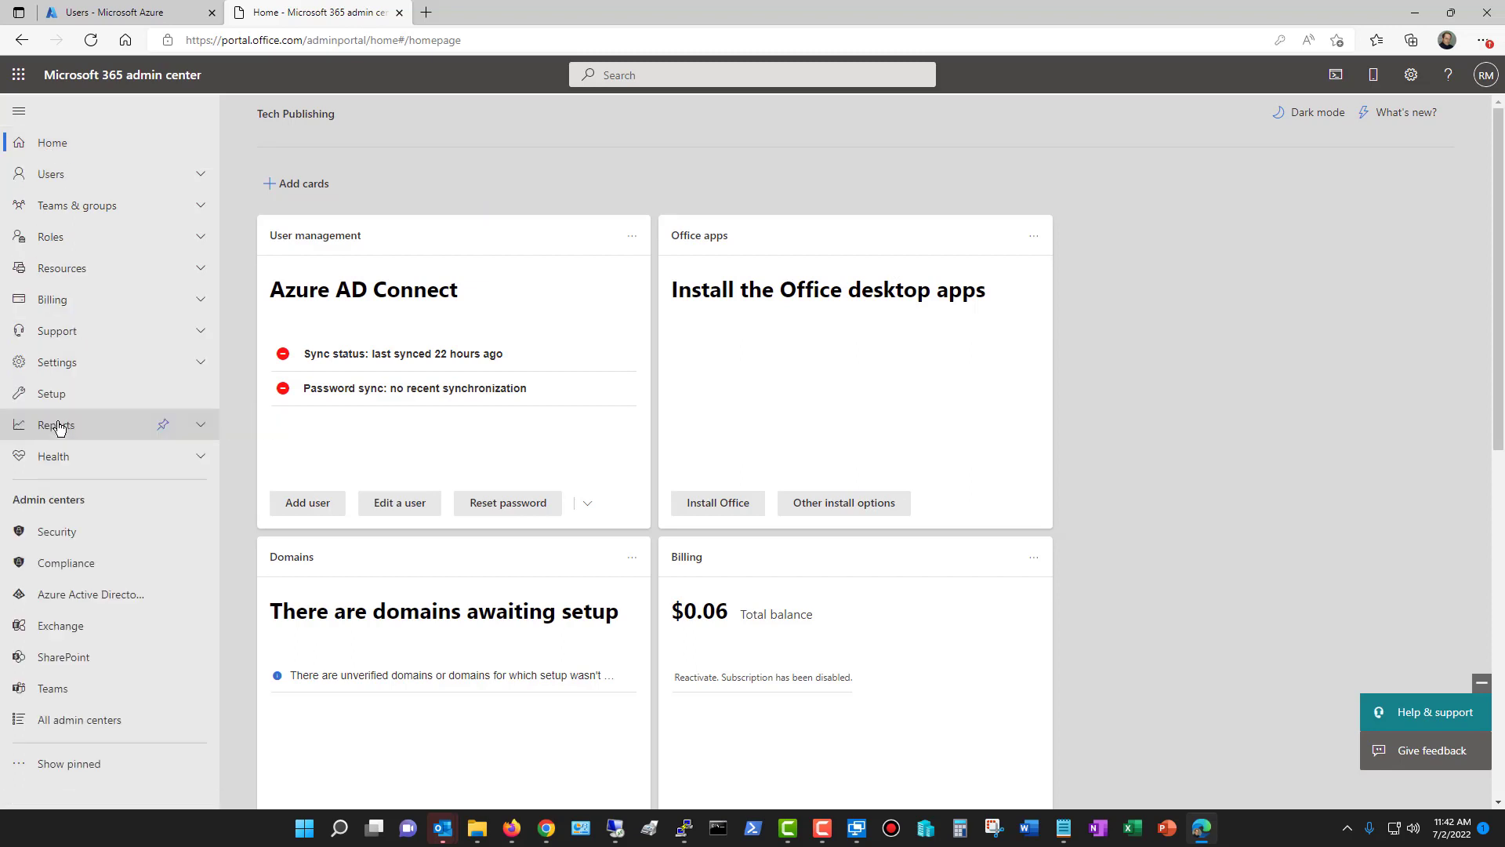
click(48, 175)
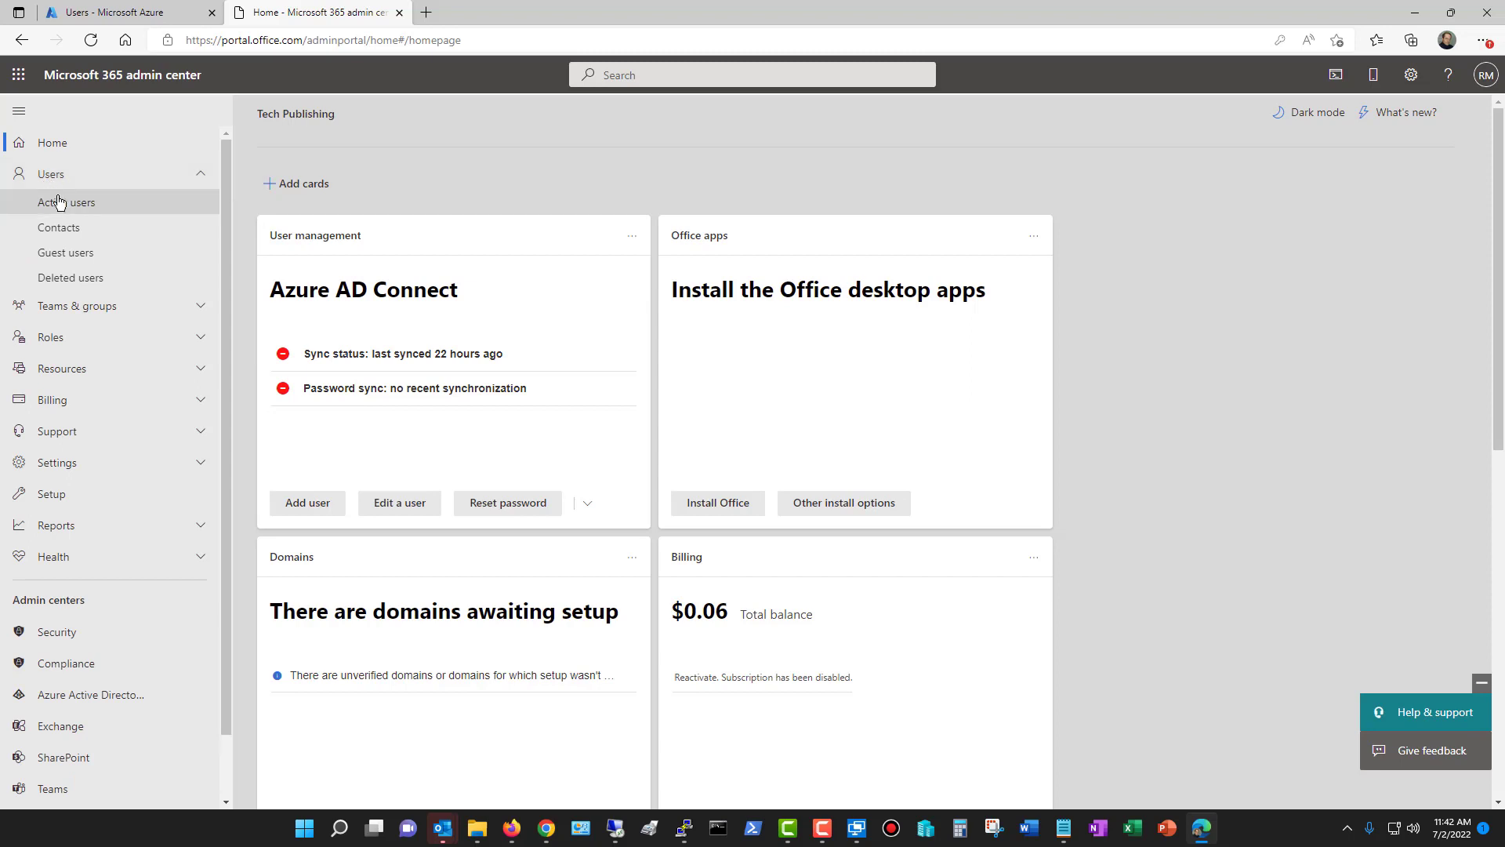
click(58, 202)
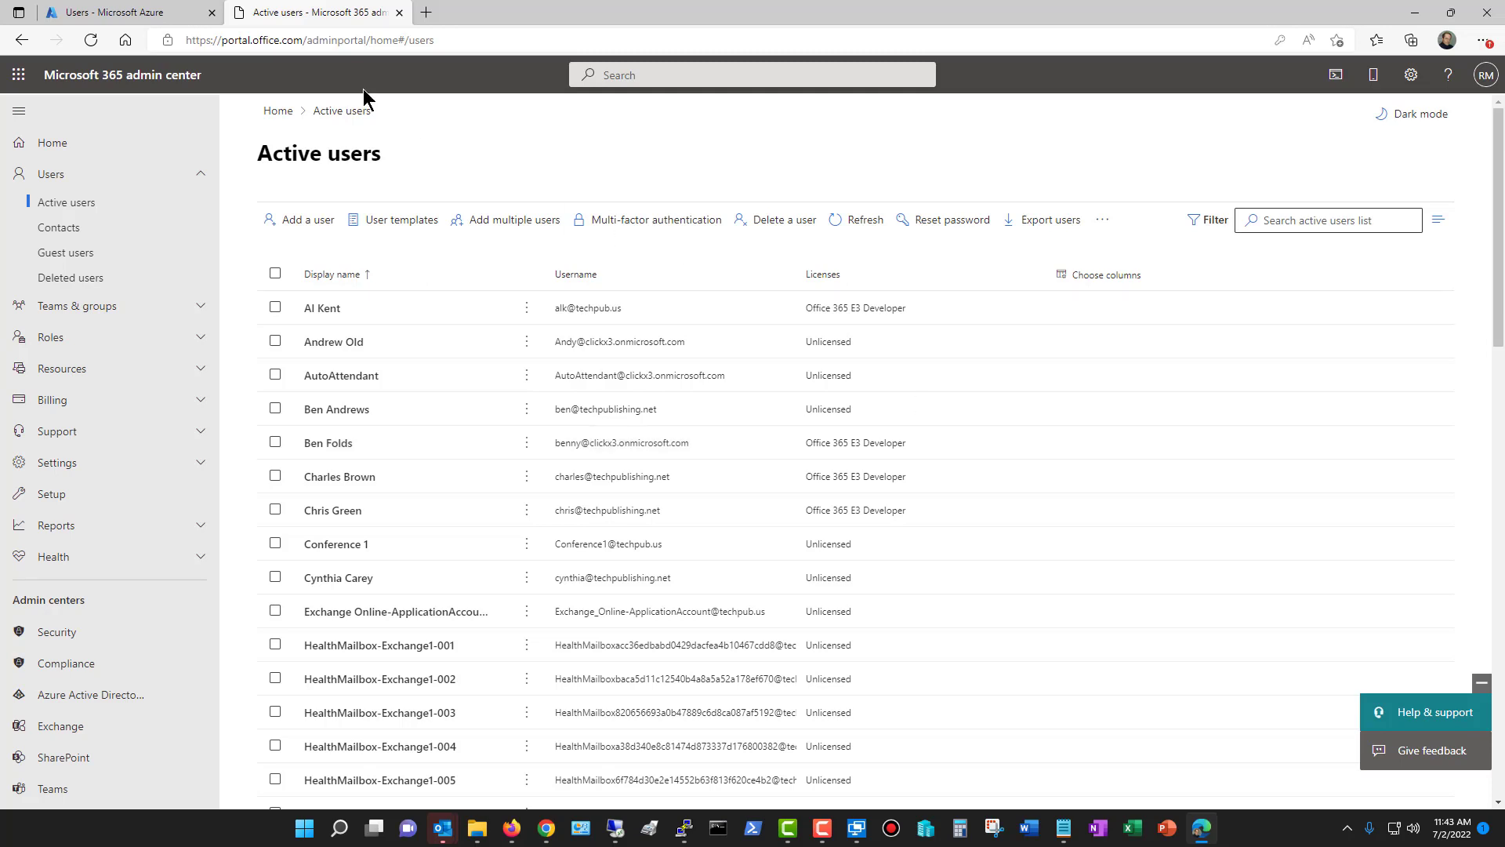
- Switch back to the Azure portal tab listing the directory's 47 users
click(118, 12)
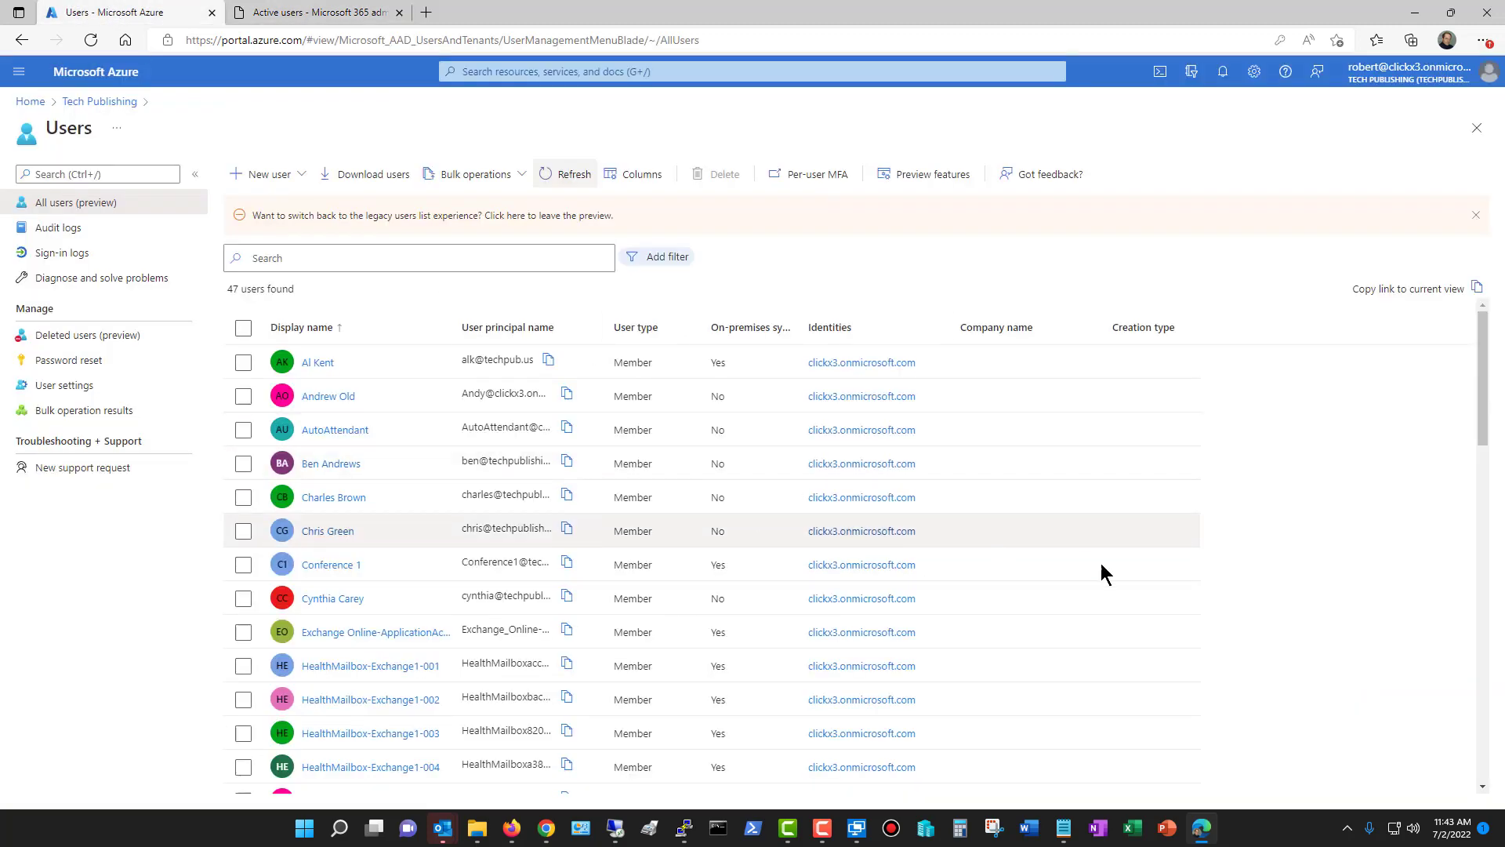